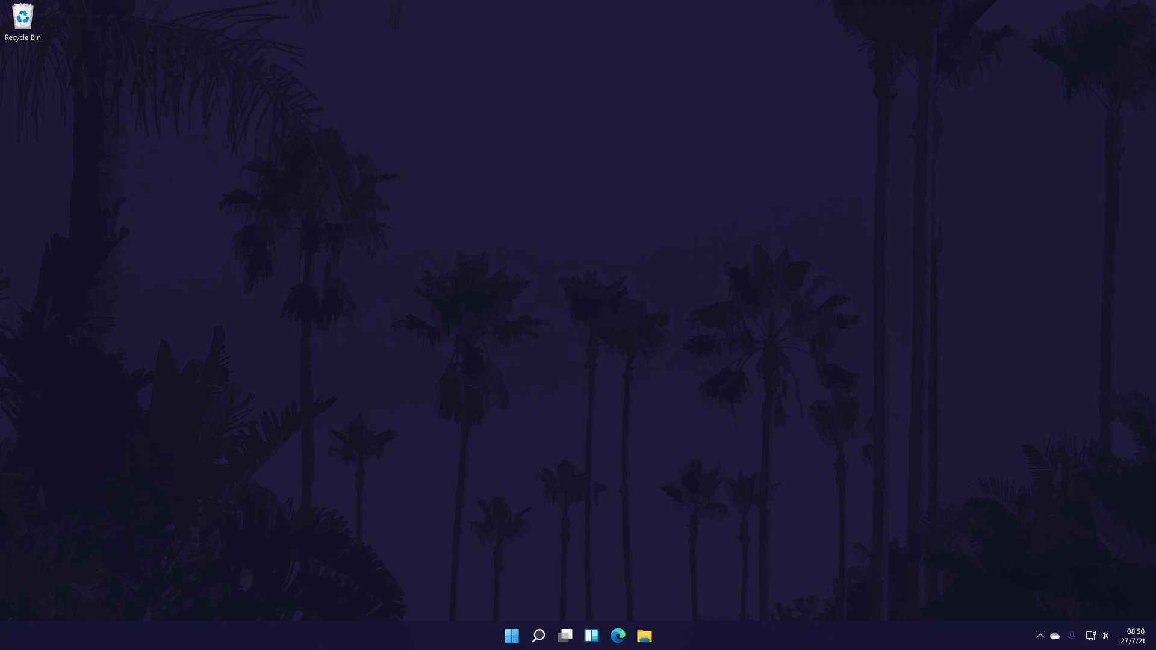
# - Launch Control Panel by searching 'control' and go to Hardware and Sound
pyautogui.click(538, 637)
pyautogui.write('control')
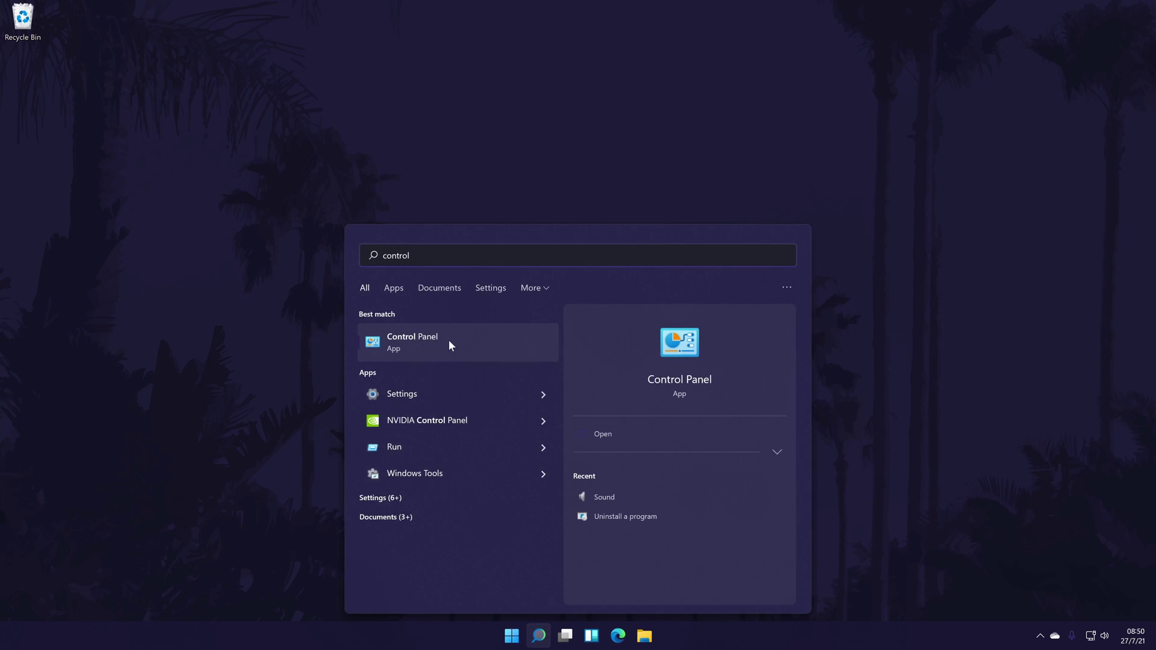
pyautogui.click(405, 346)
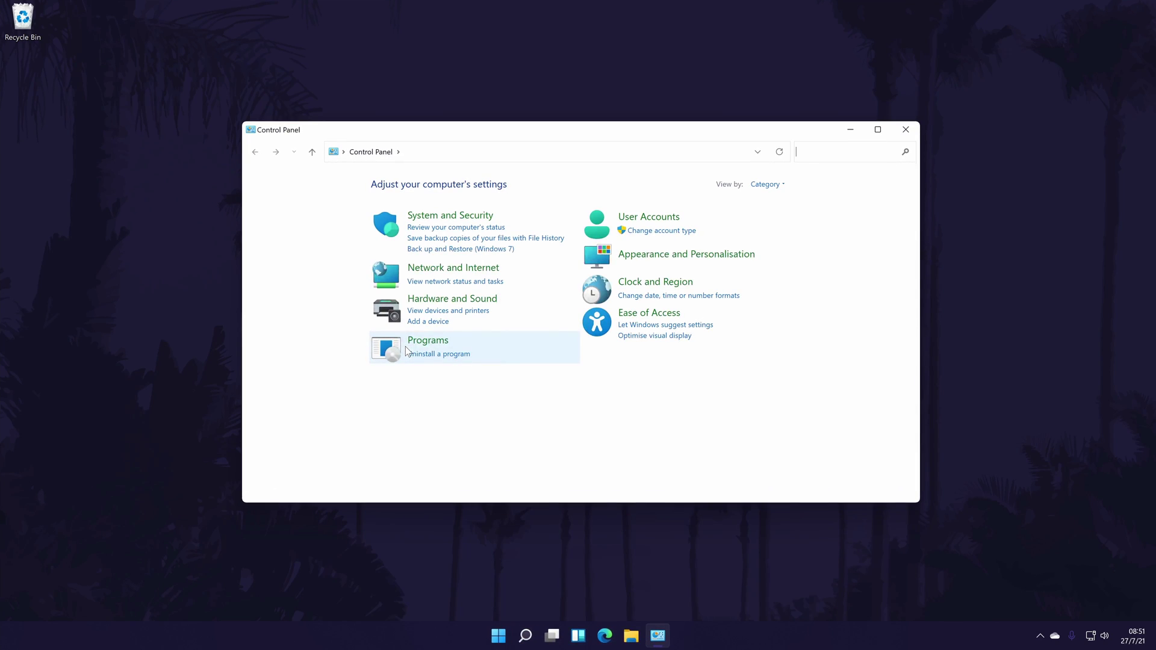
pyautogui.click(482, 300)
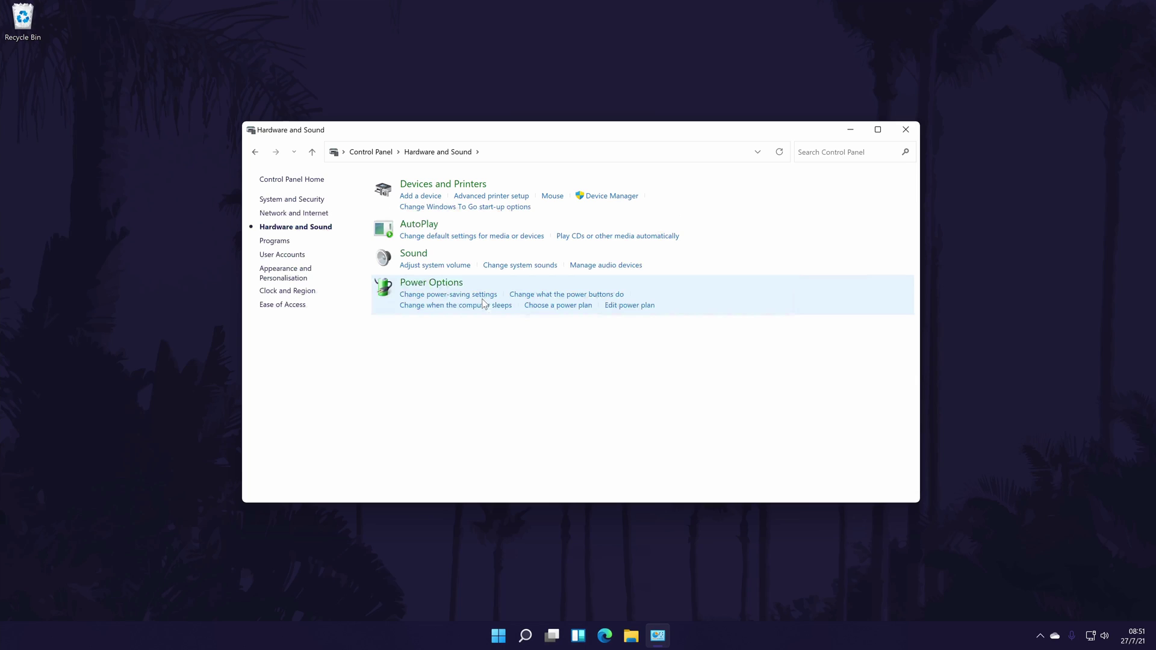
# - Open the Sound playback list, inspect Digital Audio (S/PDIF) without enabling it, then close the dialog
pyautogui.click(414, 255)
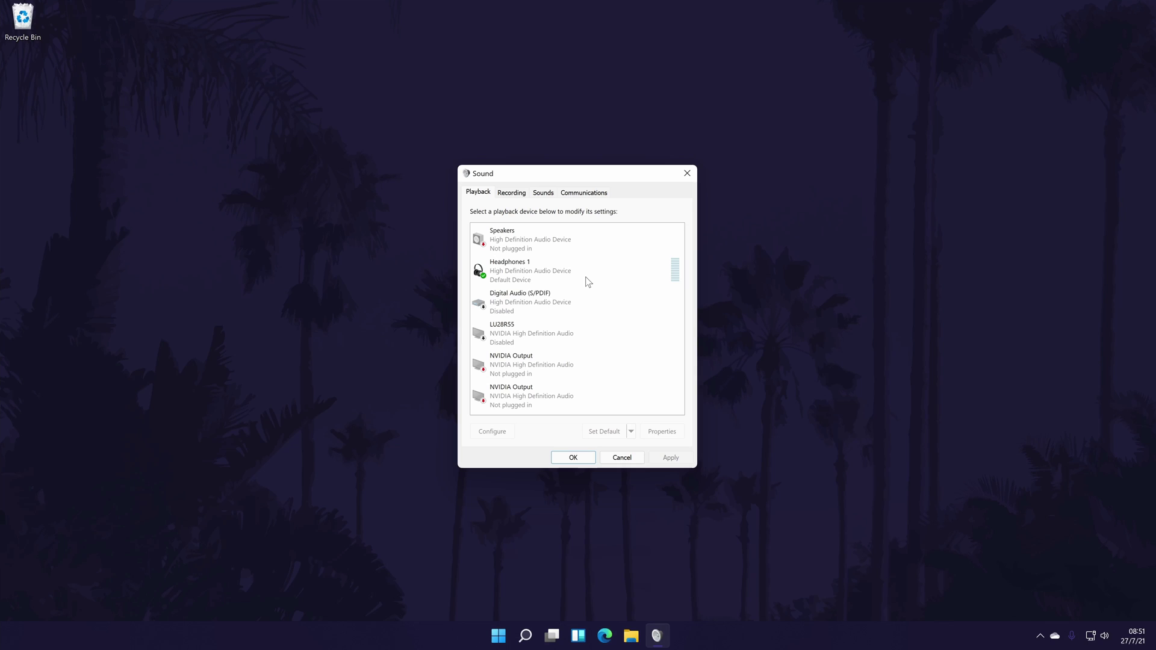
pyautogui.rightClick(532, 306)
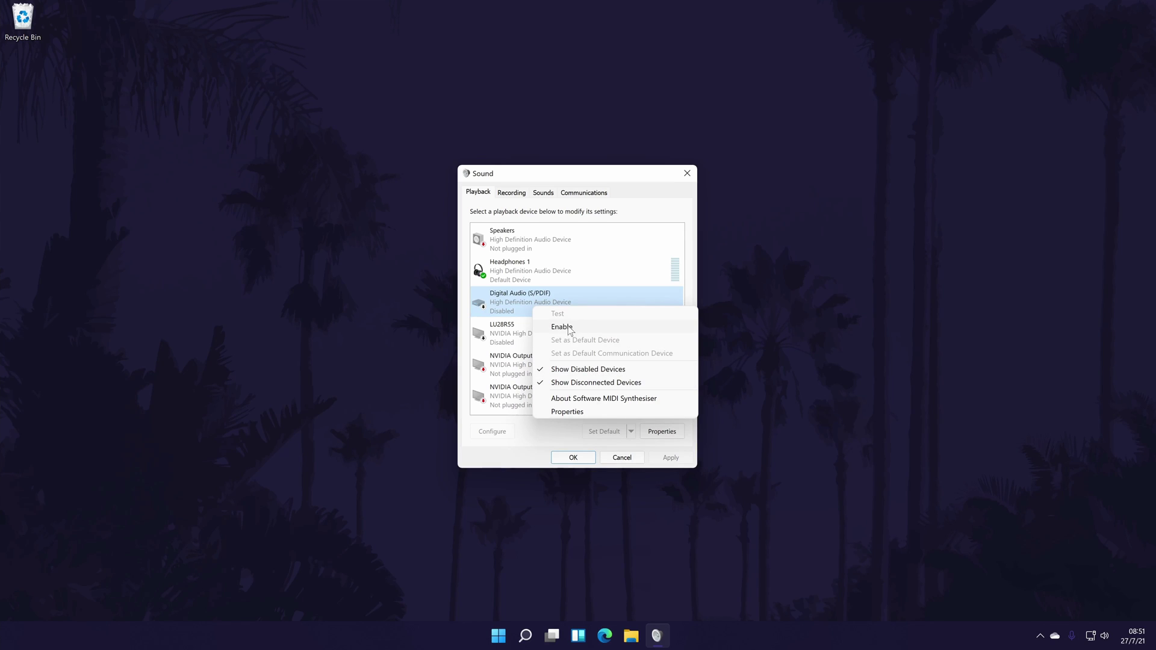
pyautogui.click(579, 272)
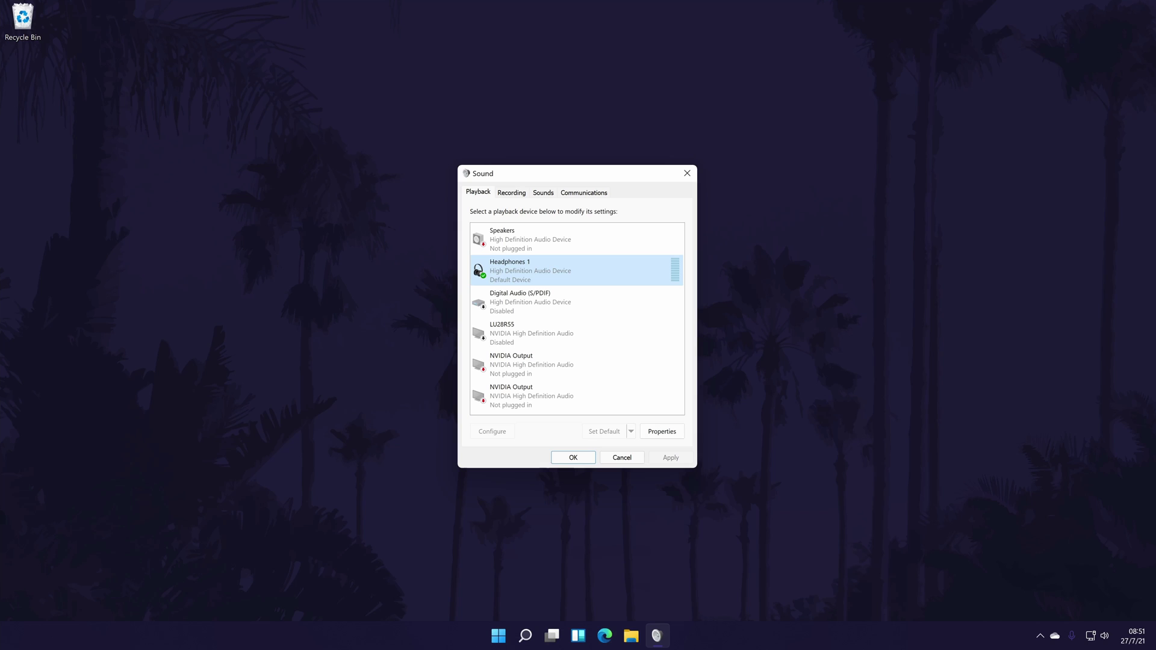
pyautogui.press('Return')
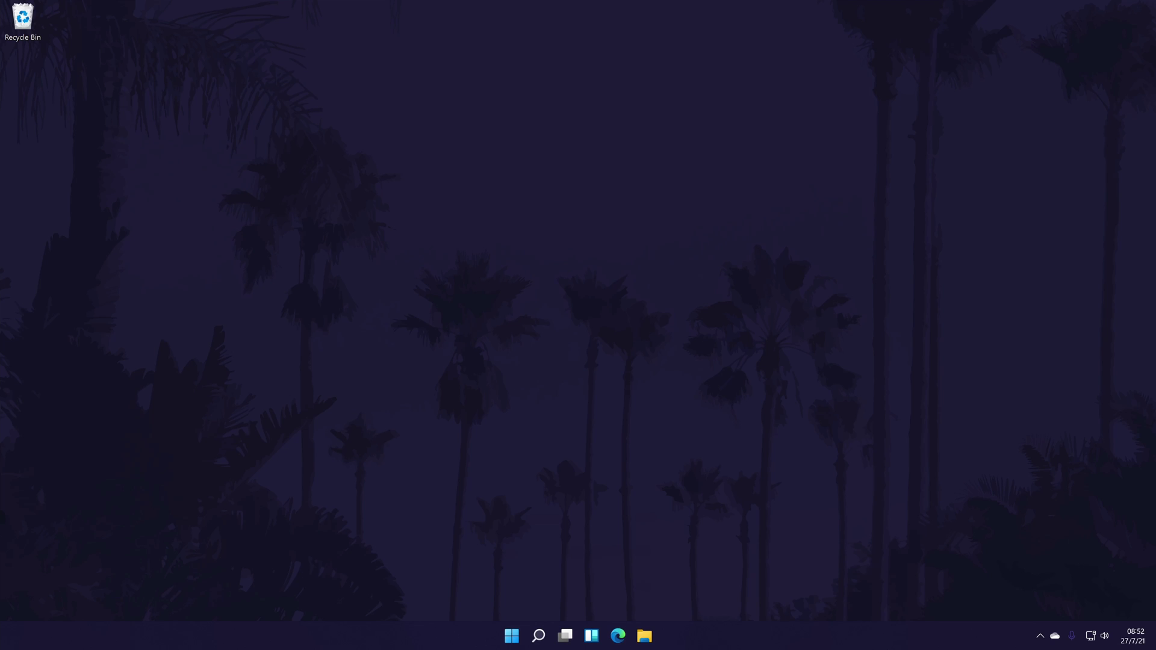
# - Open Settings and run the Playing Audio troubleshooter from System > Troubleshoot on Headphones 1
pyautogui.click(549, 631)
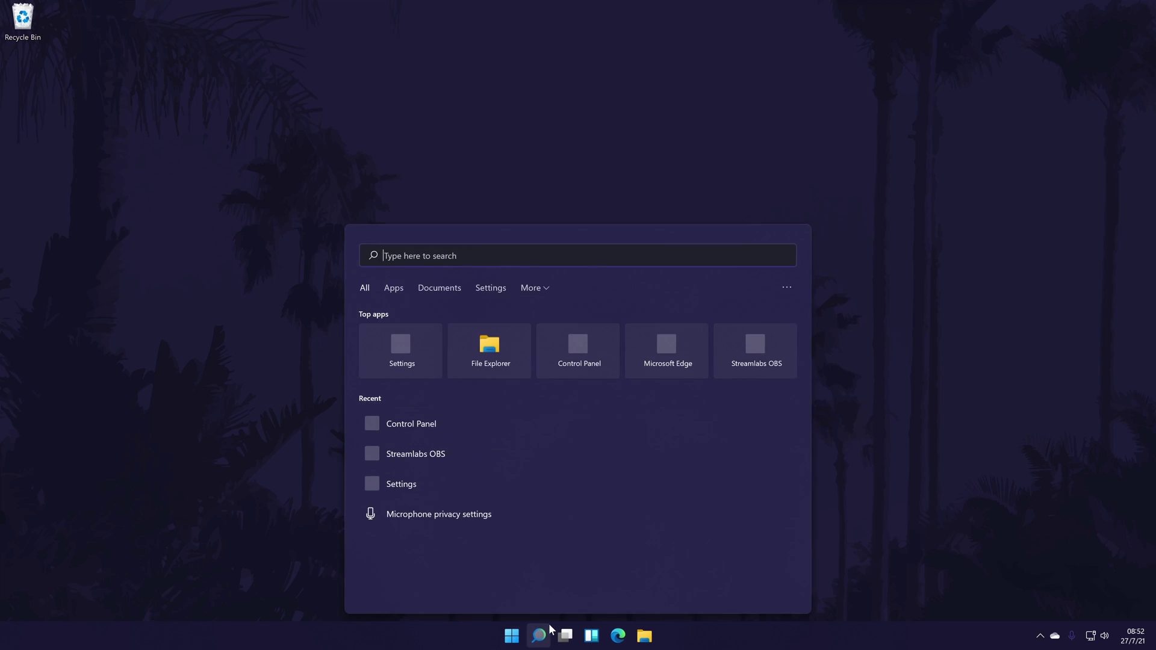
pyautogui.write('settings')
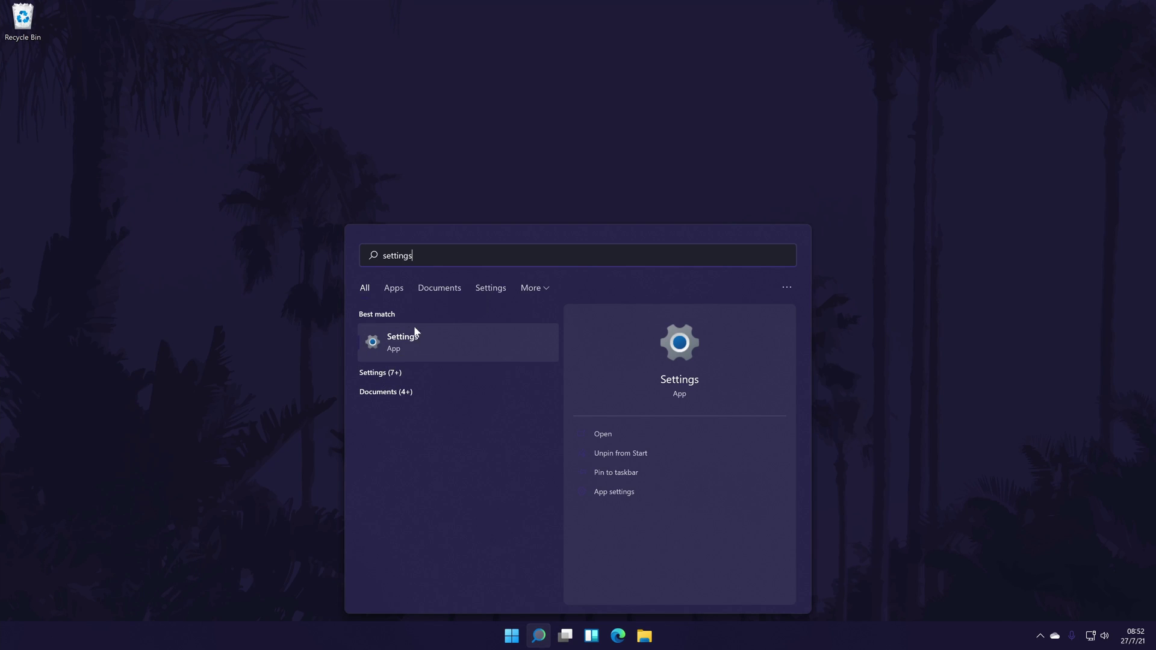
pyautogui.click(416, 342)
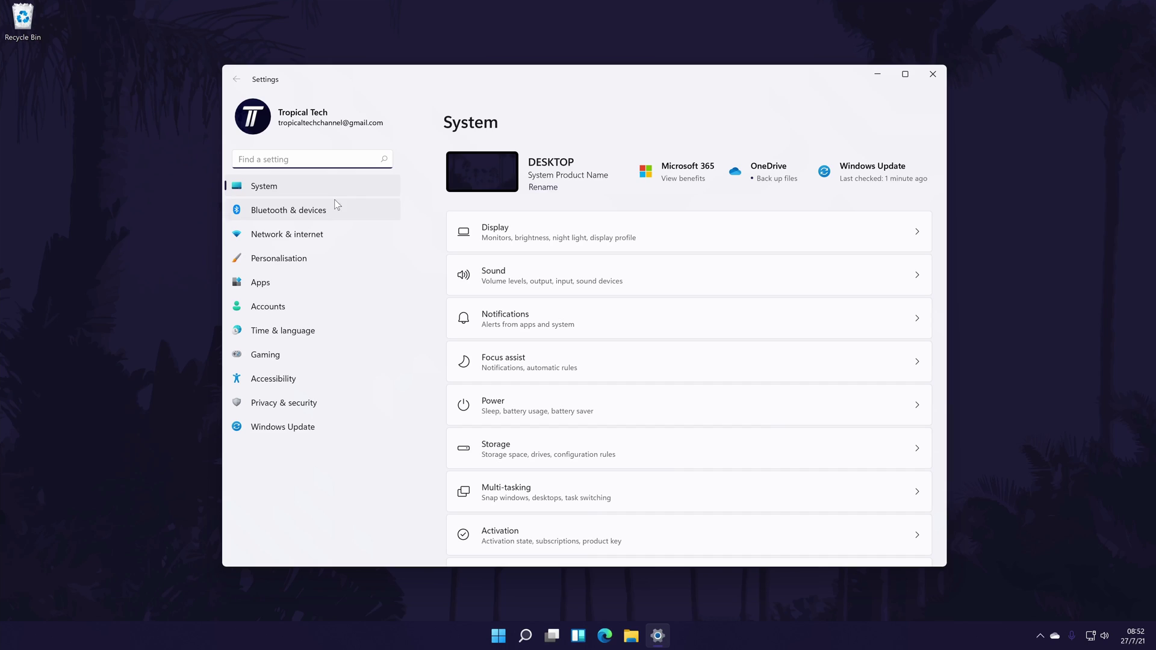
pyautogui.click(258, 186)
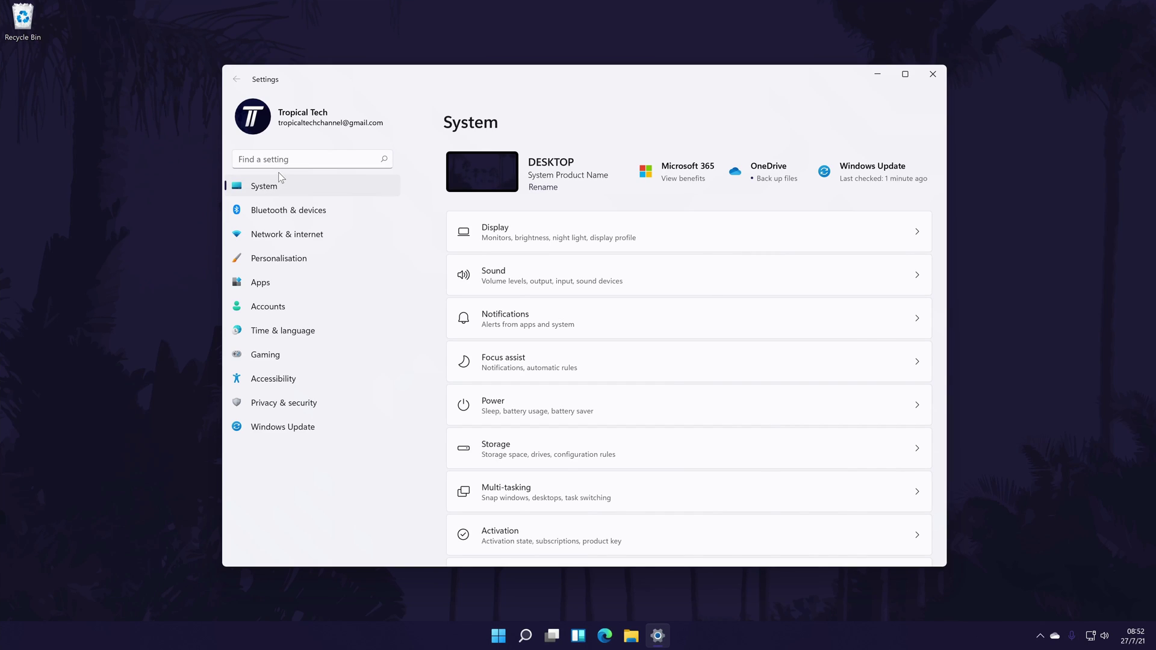
pyautogui.scroll(-3, 645, 240)
pyautogui.scroll(-2, 645, 240)
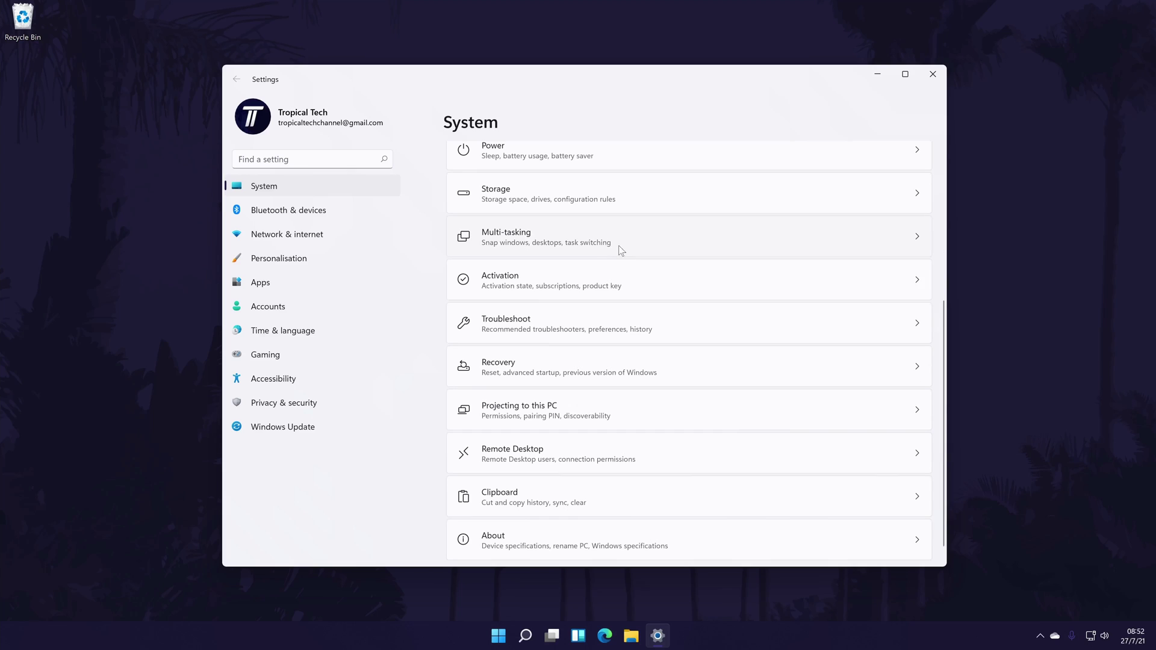
pyautogui.click(550, 330)
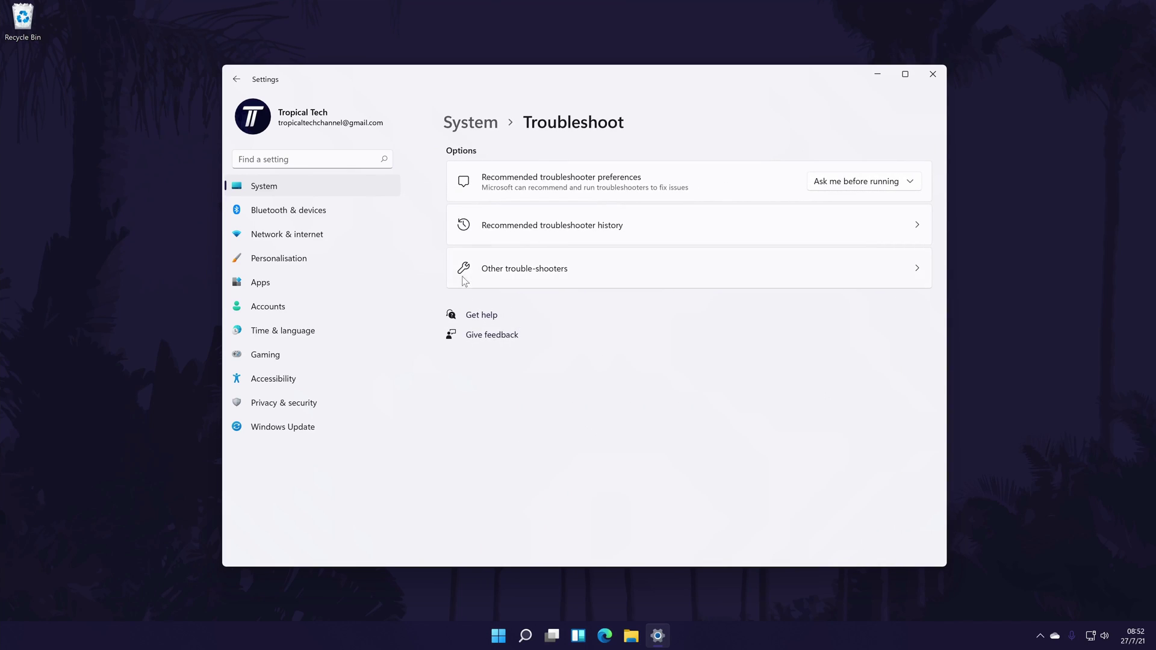
pyautogui.click(608, 268)
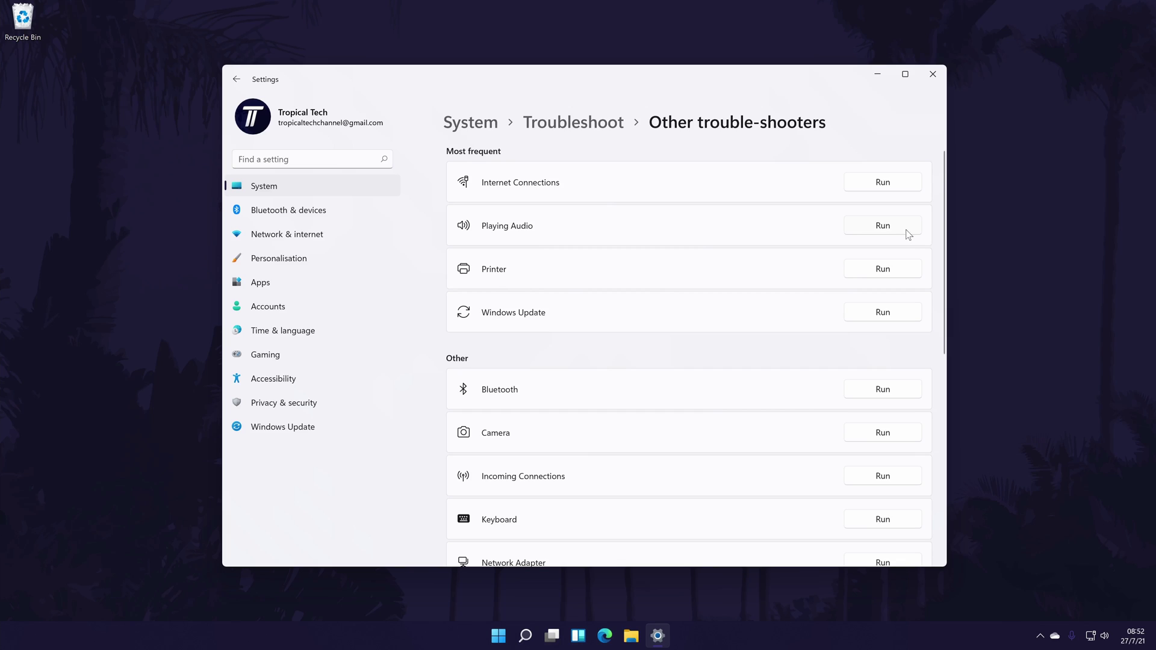
pyautogui.click(880, 235)
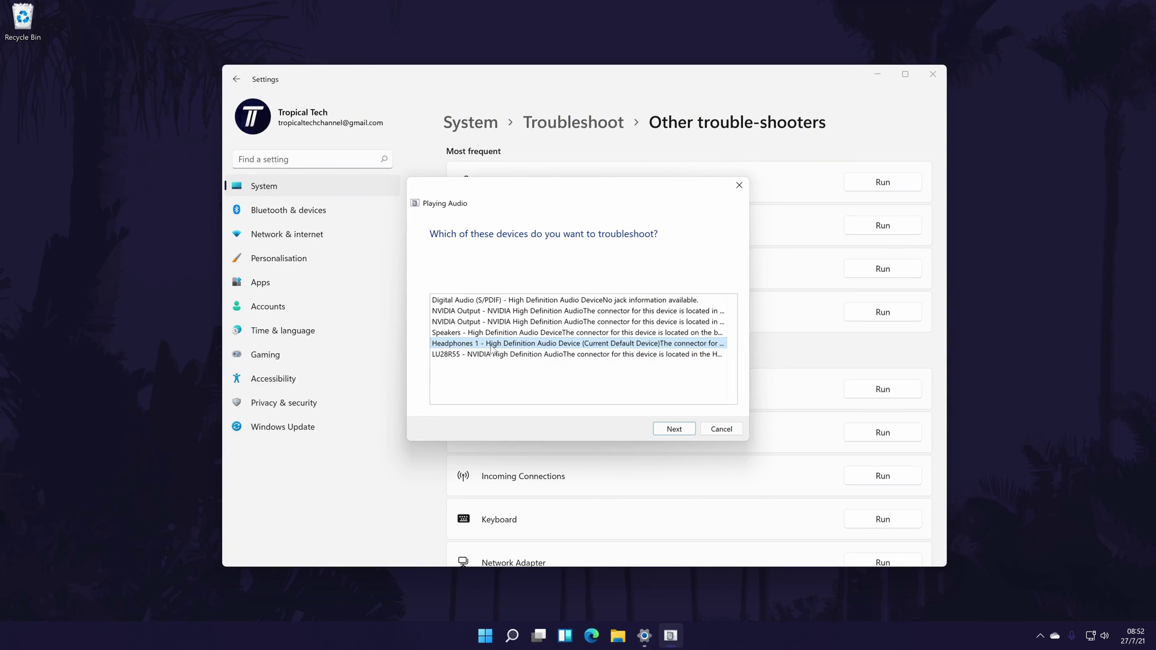
pyautogui.click(673, 429)
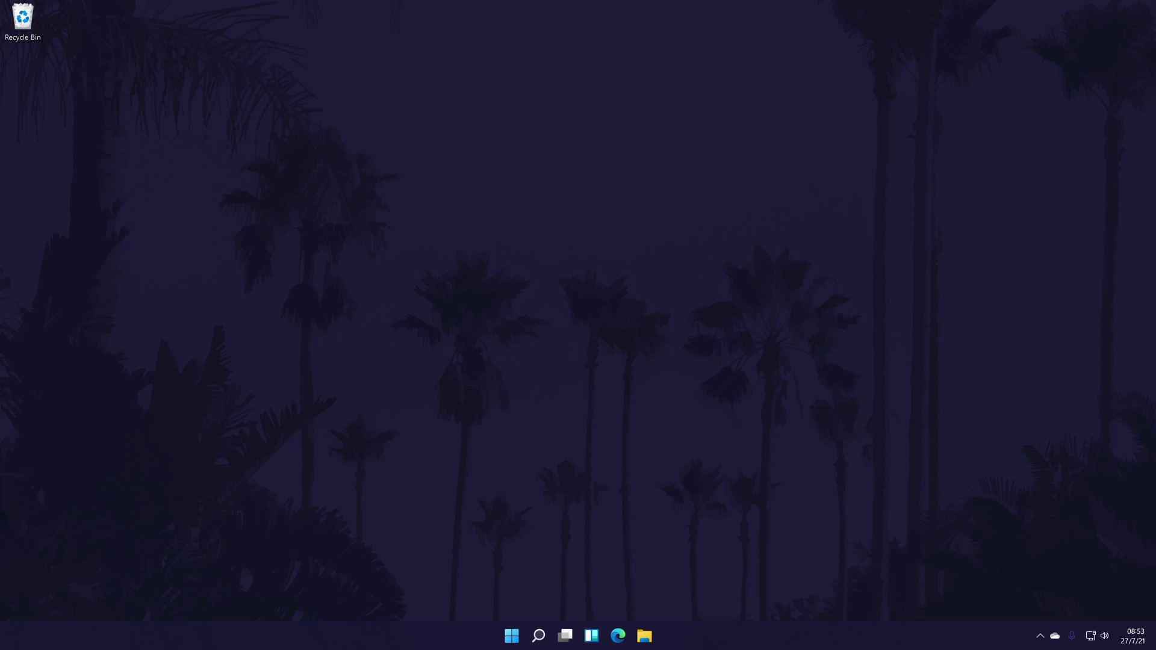
# - Open Settings with Win+I, go to System > Sound, and select Headphones 1 under Output
pyautogui.press('super+i')
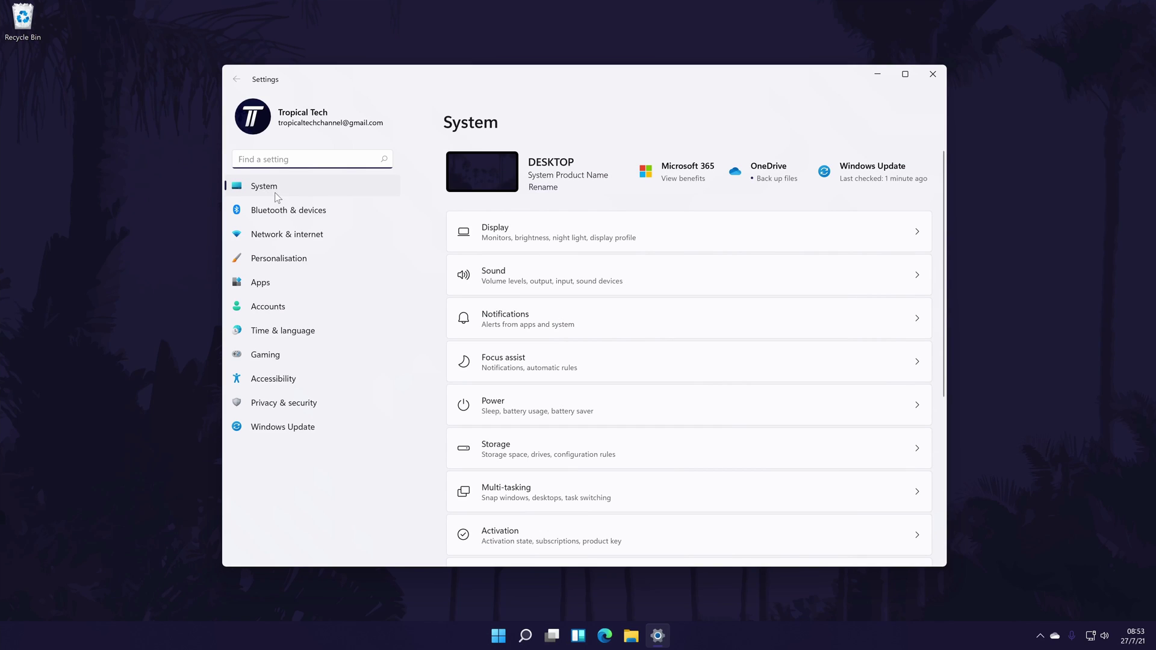
pyautogui.click(278, 189)
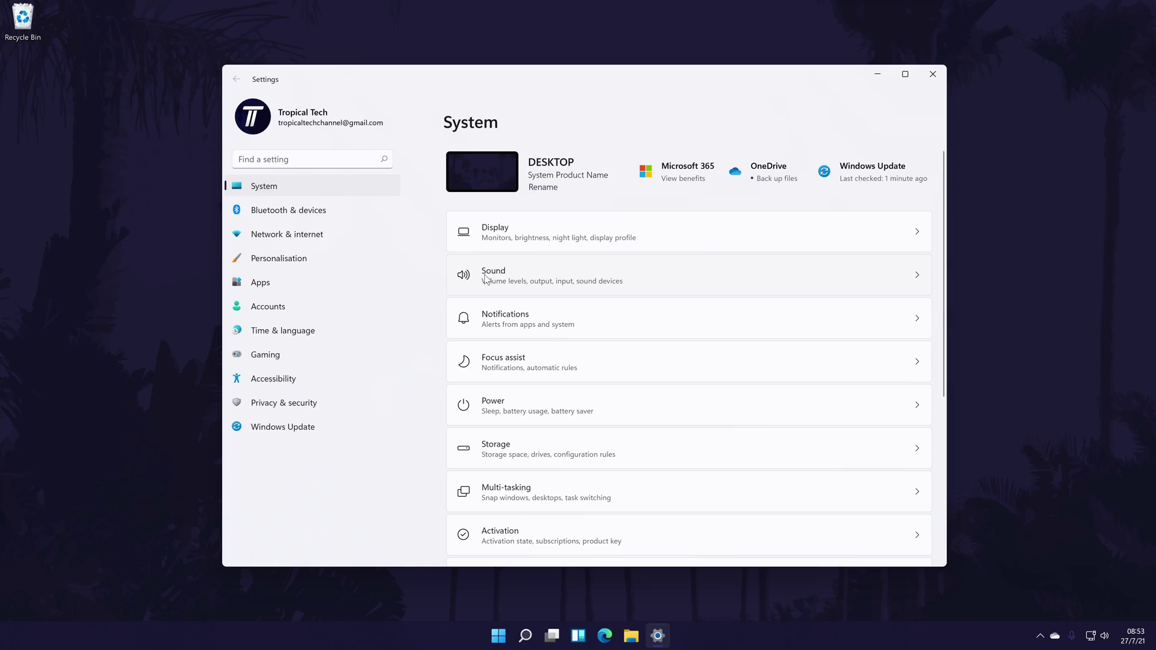
pyautogui.click(840, 284)
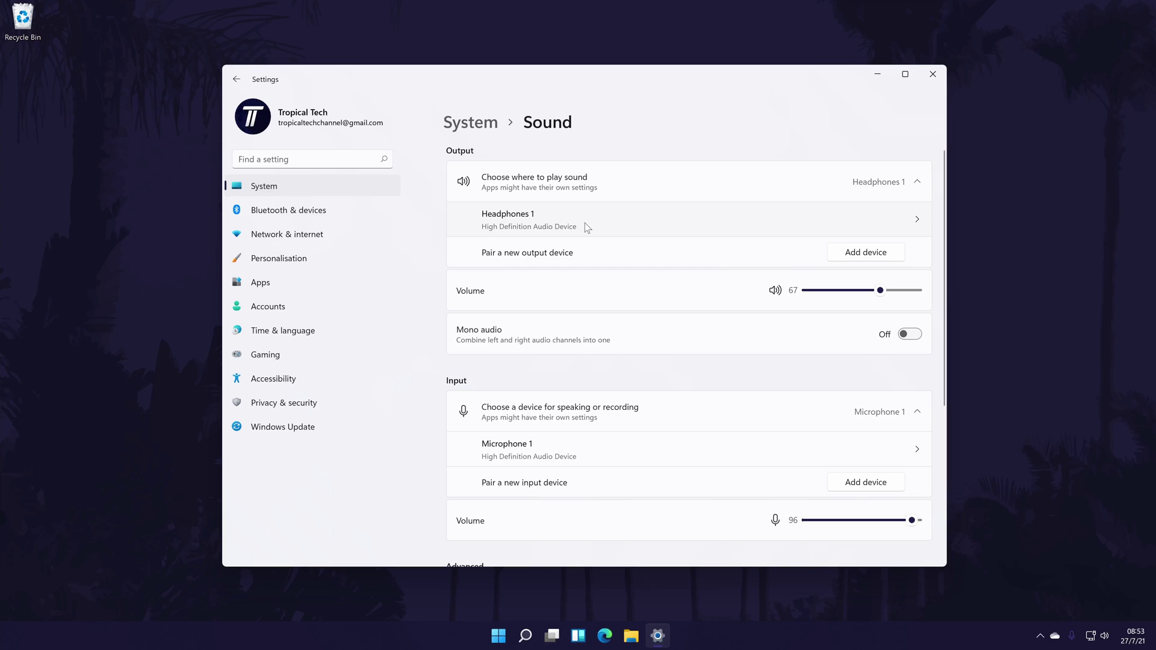
pyautogui.click(680, 215)
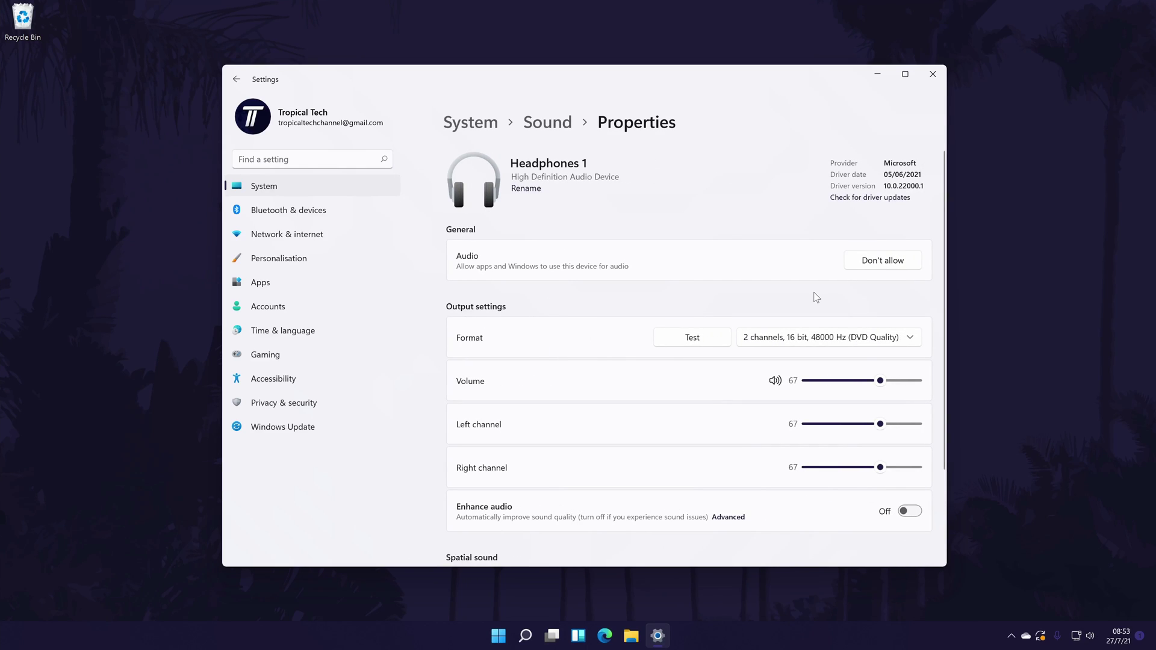
# - Turn Enhance audio on for Headphones 1, keeping the 48000 Hz format and spatial sound Off
pyautogui.click(813, 338)
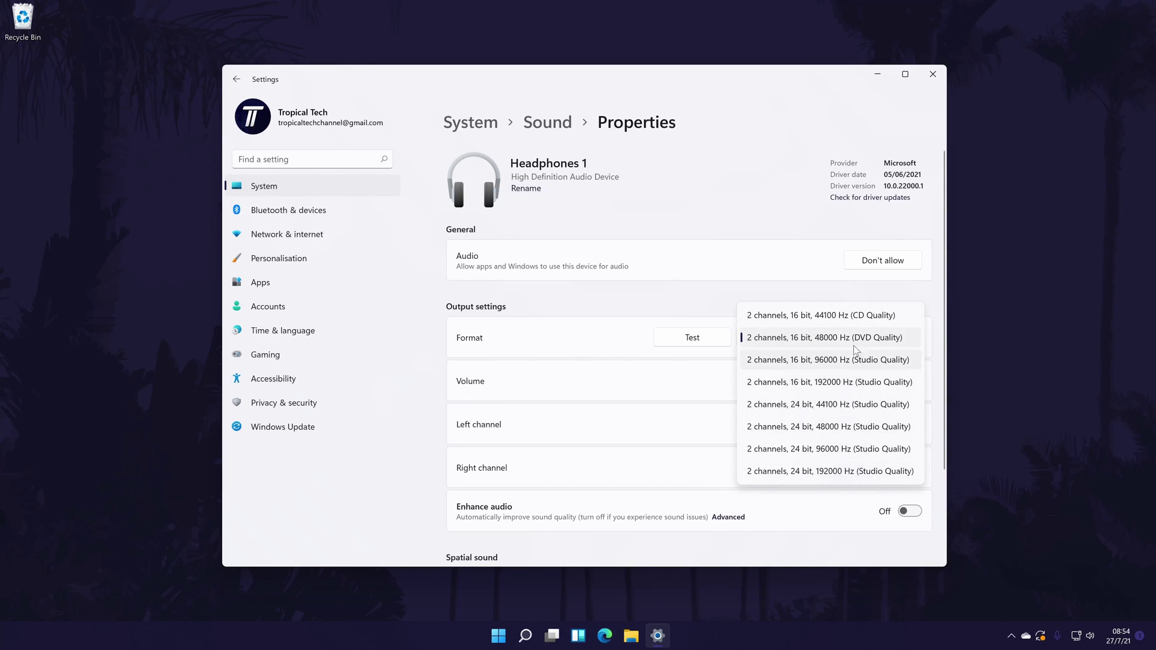
pyautogui.click(802, 340)
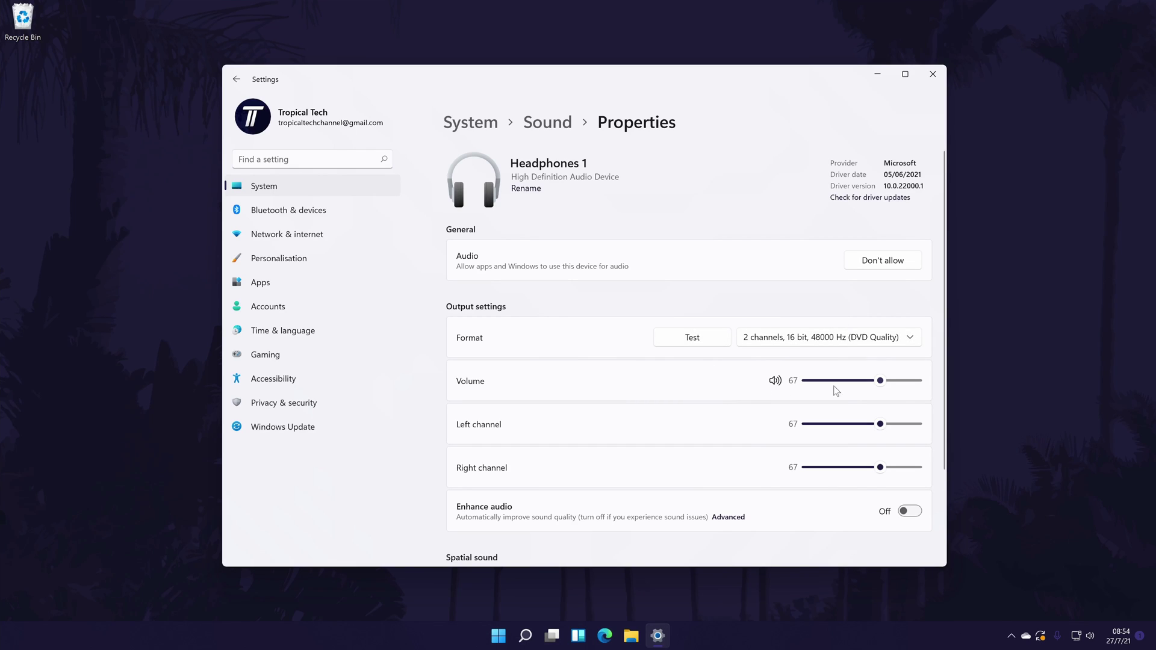
pyautogui.scroll(-1, 798, 421)
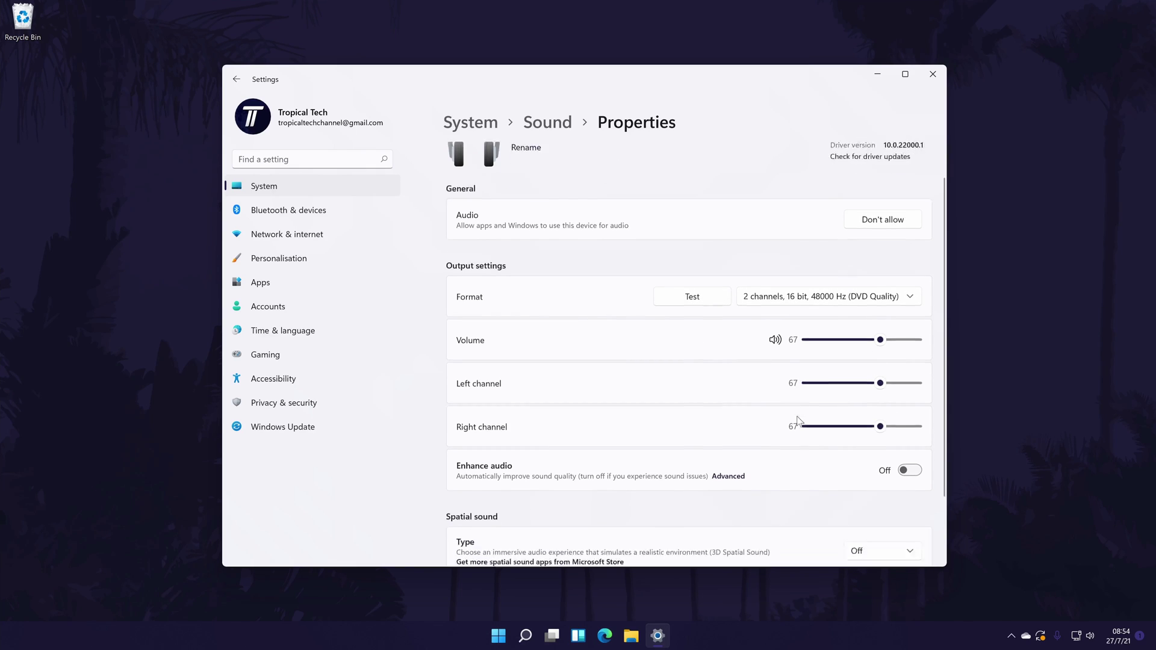
pyautogui.scroll(-2, 797, 421)
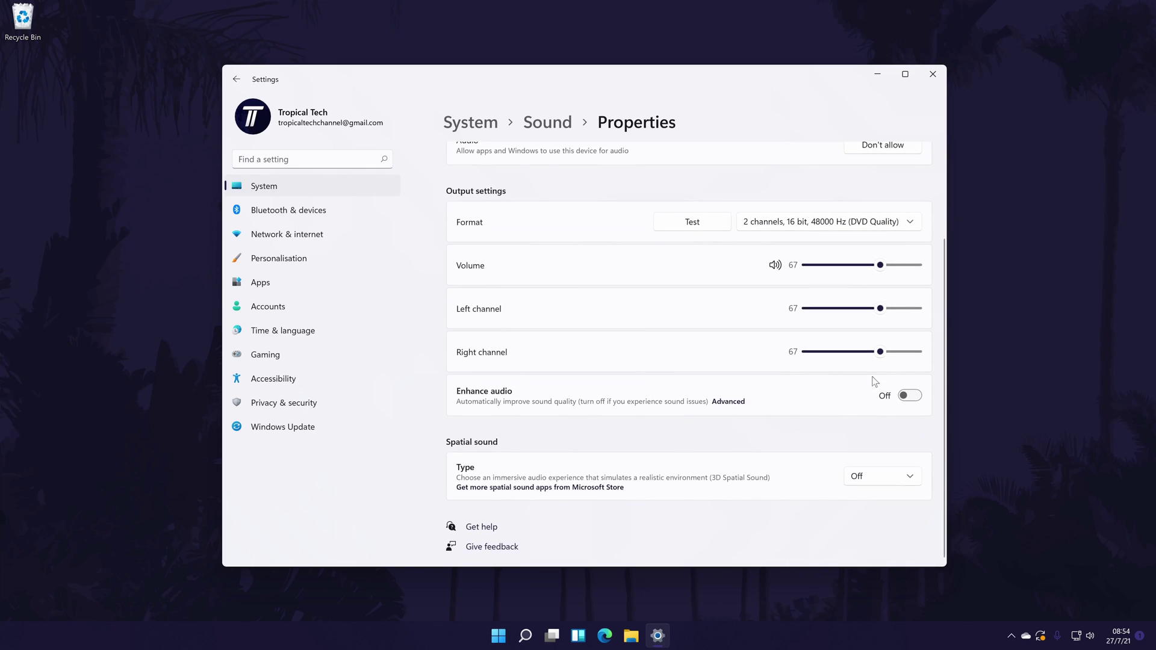
pyautogui.click(917, 400)
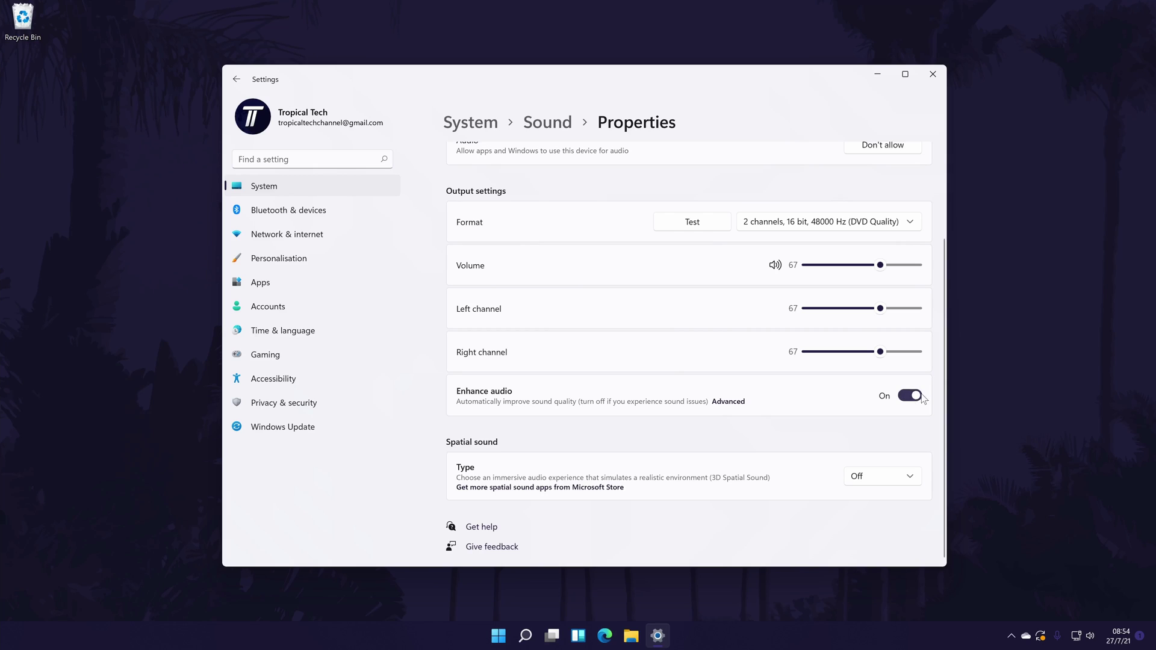
pyautogui.click(893, 476)
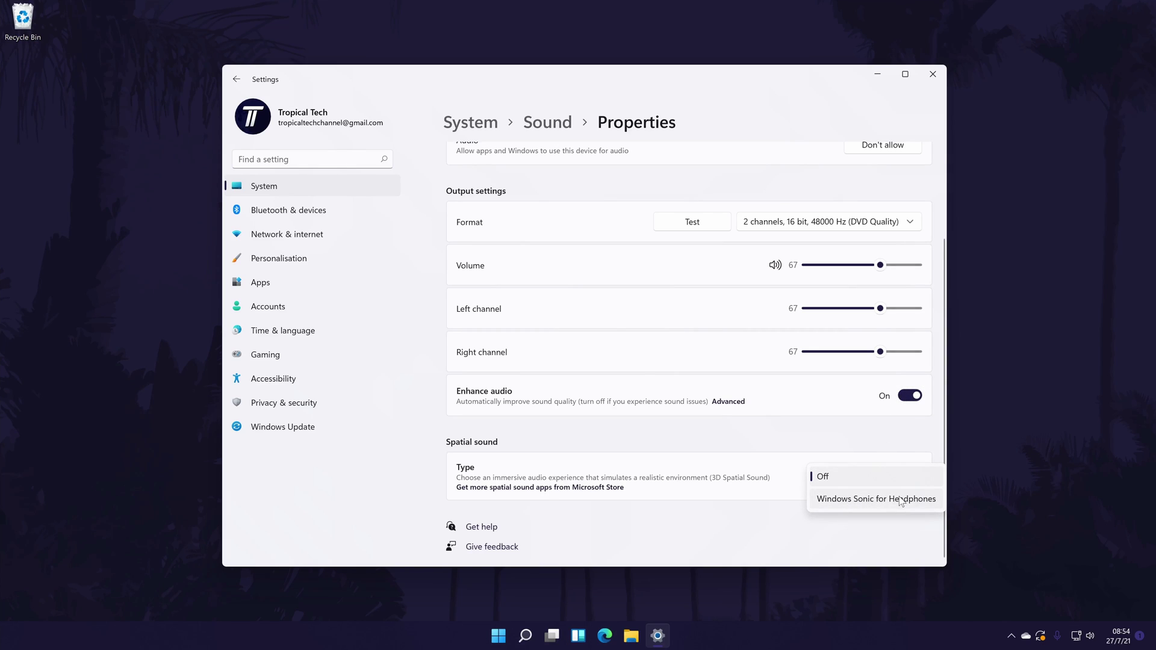
pyautogui.click(861, 438)
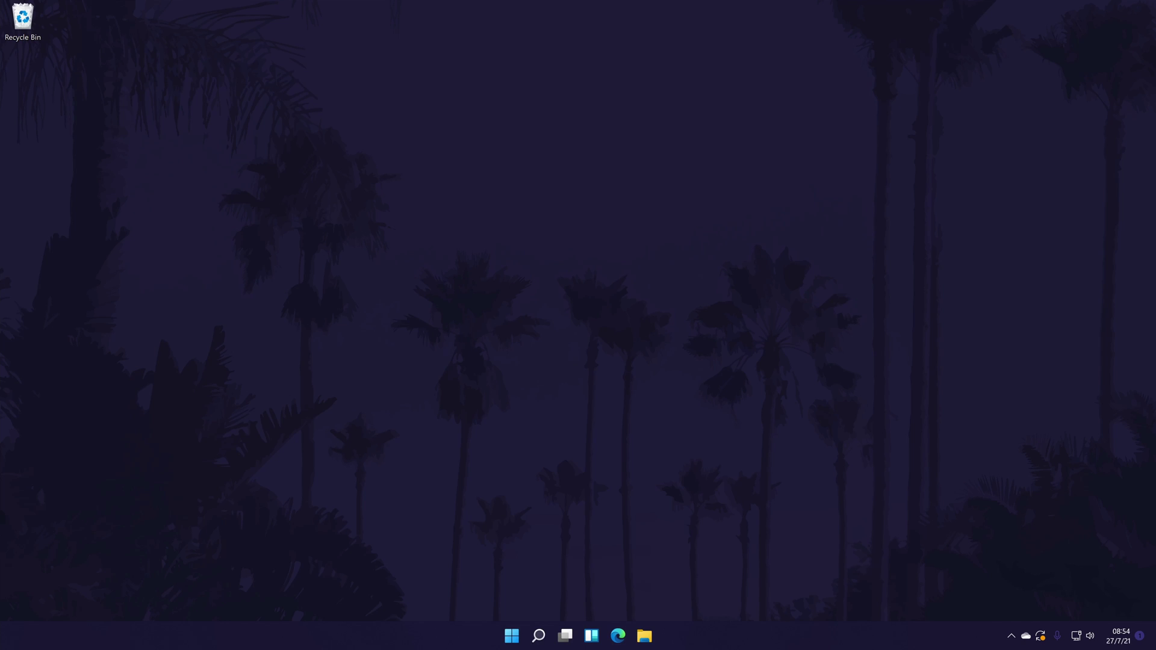
# - Open Headphones 1 Properties from Control Panel's Sound playback device list
pyautogui.click(539, 637)
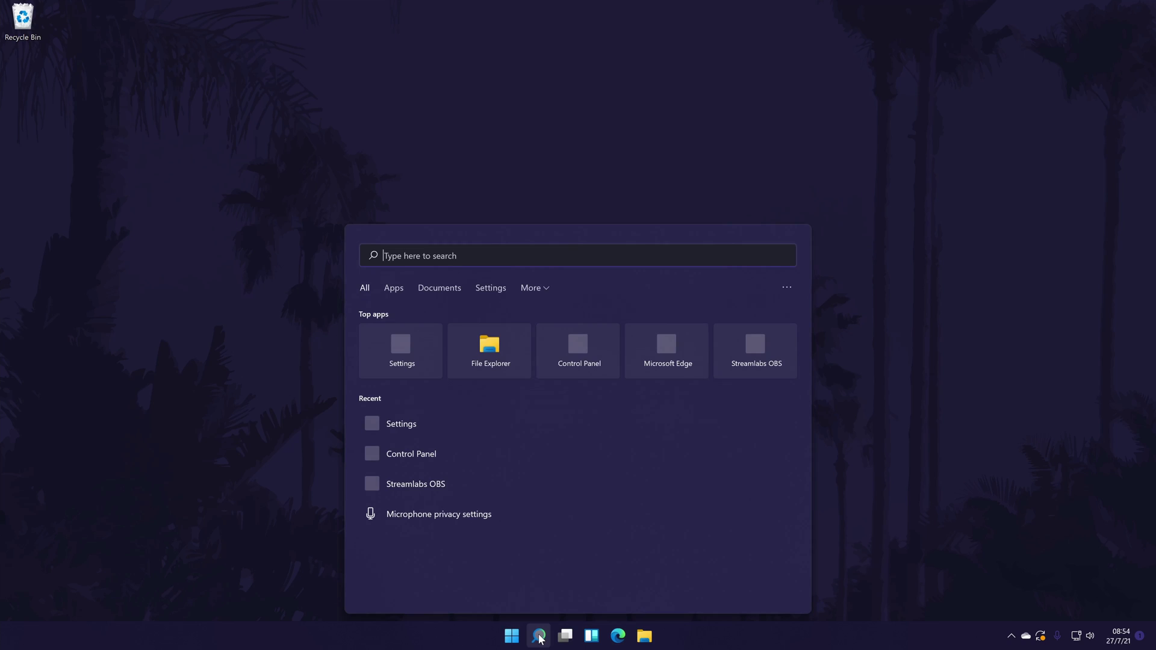
pyautogui.write('control')
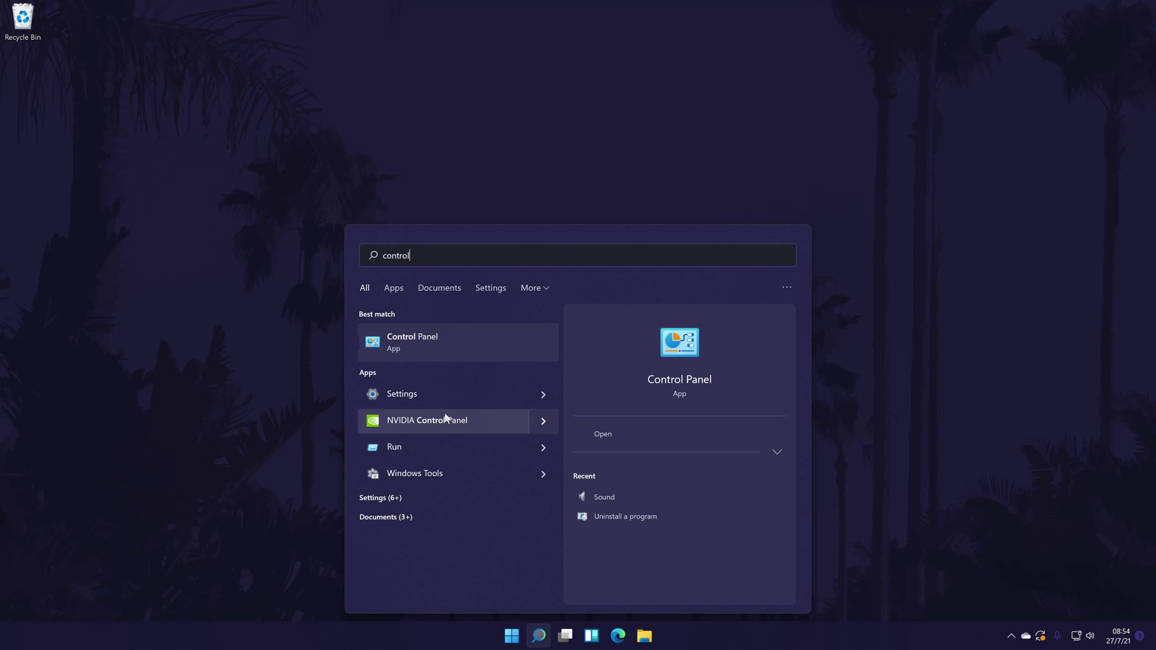
pyautogui.click(422, 338)
pyautogui.click(450, 300)
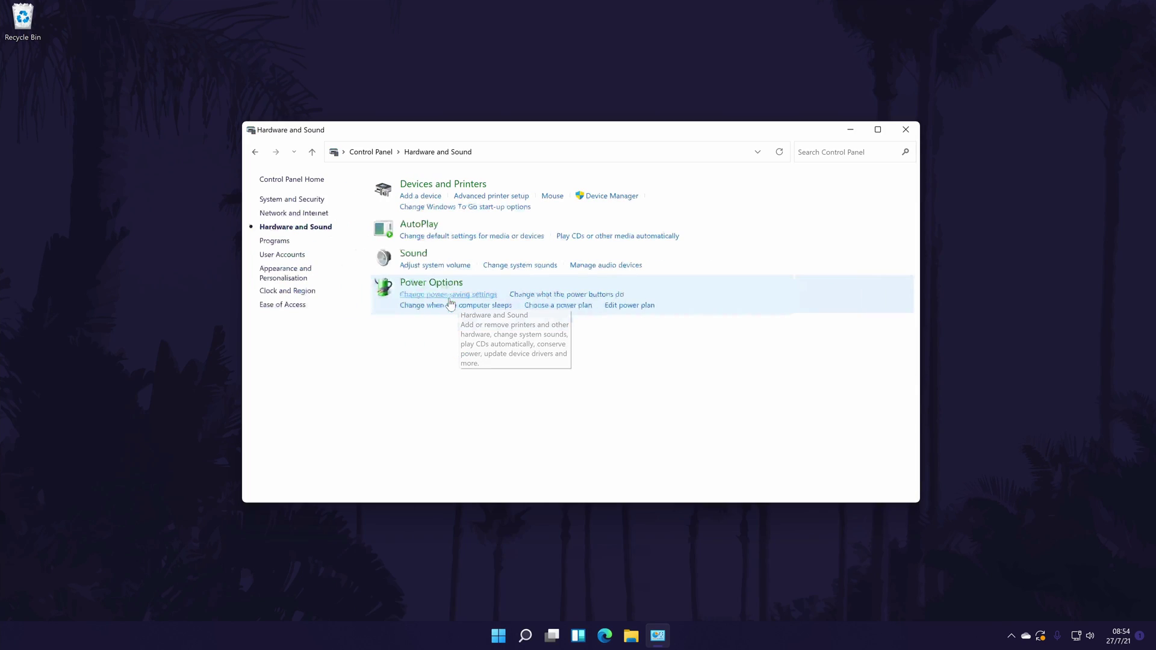
pyautogui.click(410, 256)
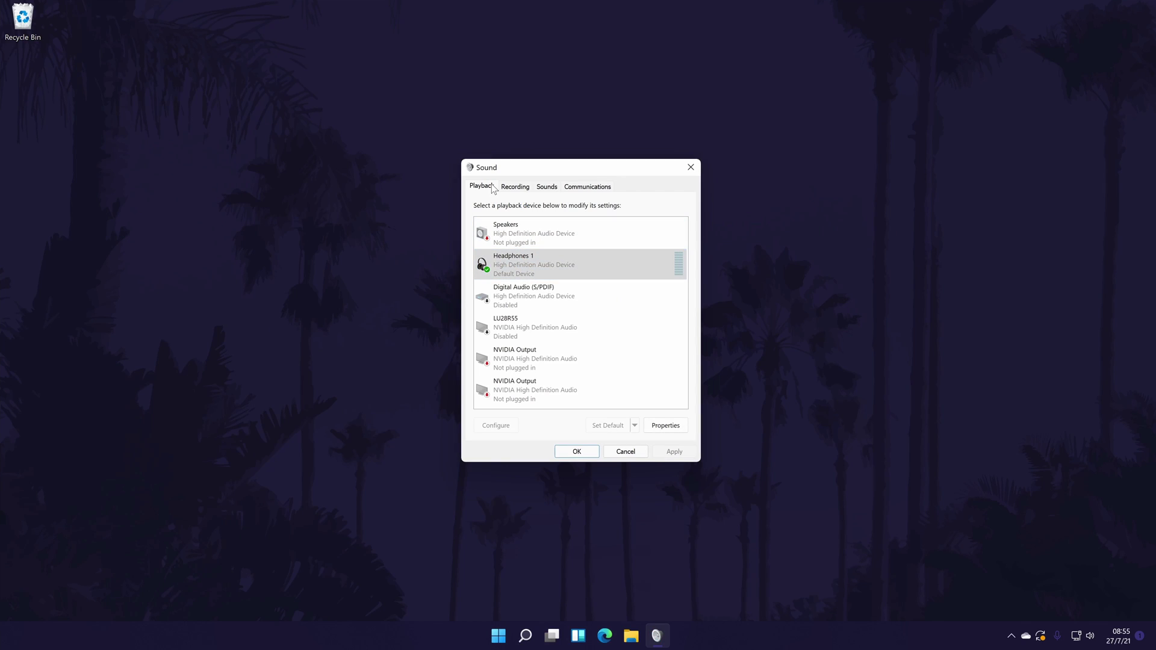
pyautogui.doubleClick(534, 260)
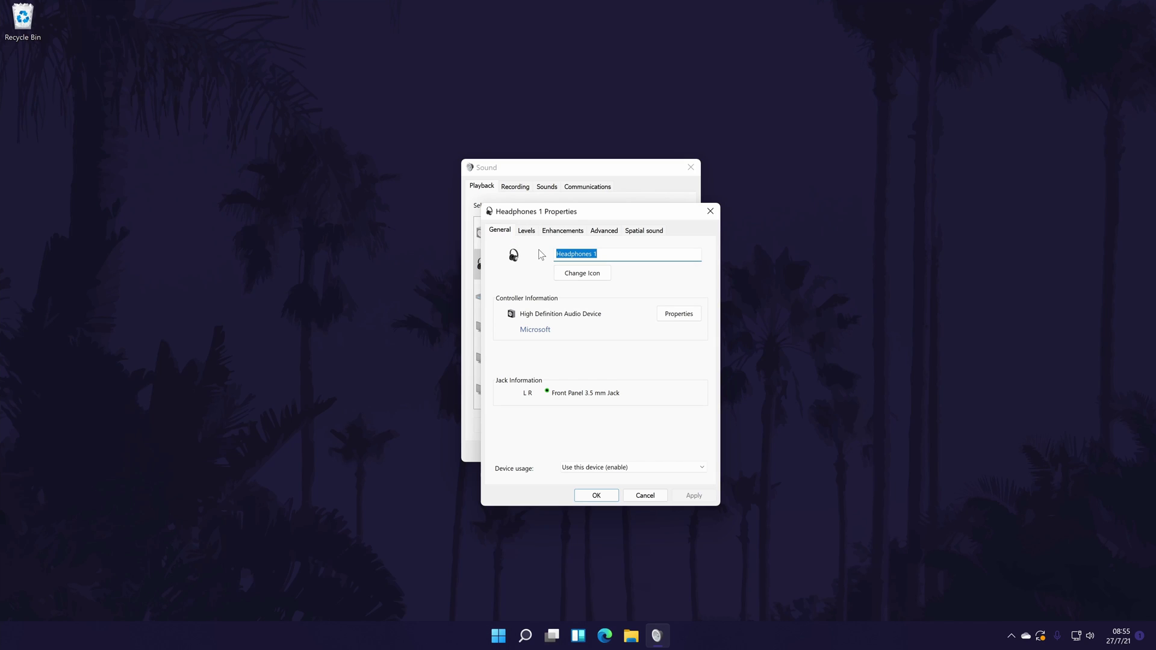
# - Re-enable the headphone enhancements by unchecking Disable all enhancements
pyautogui.click(527, 231)
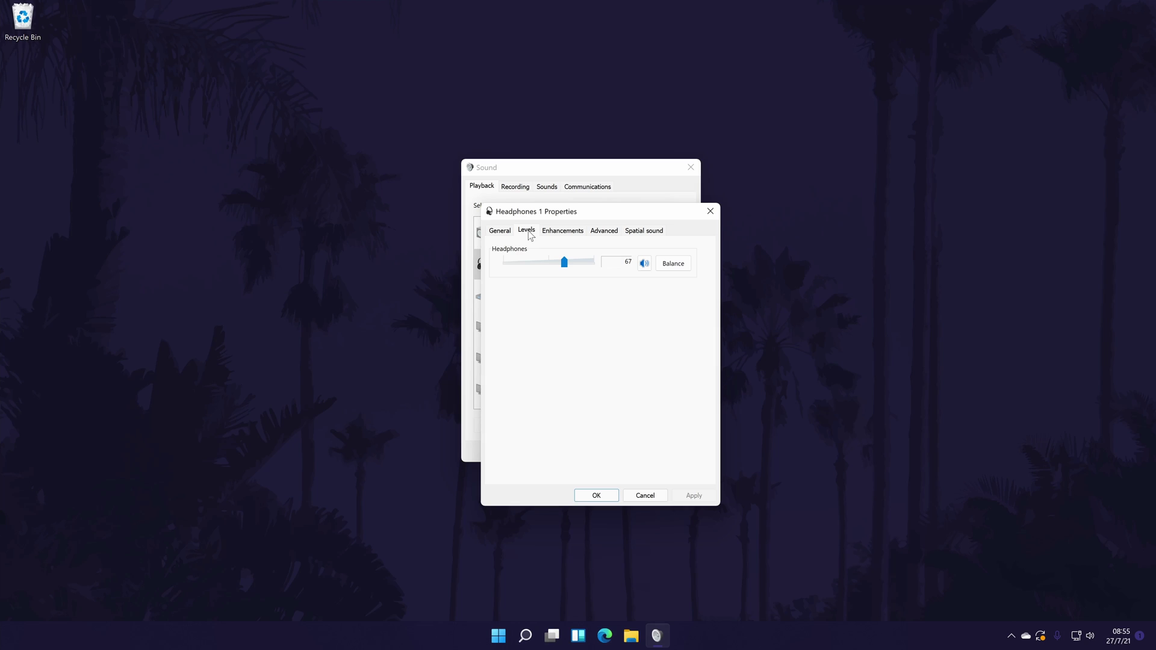
pyautogui.click(564, 231)
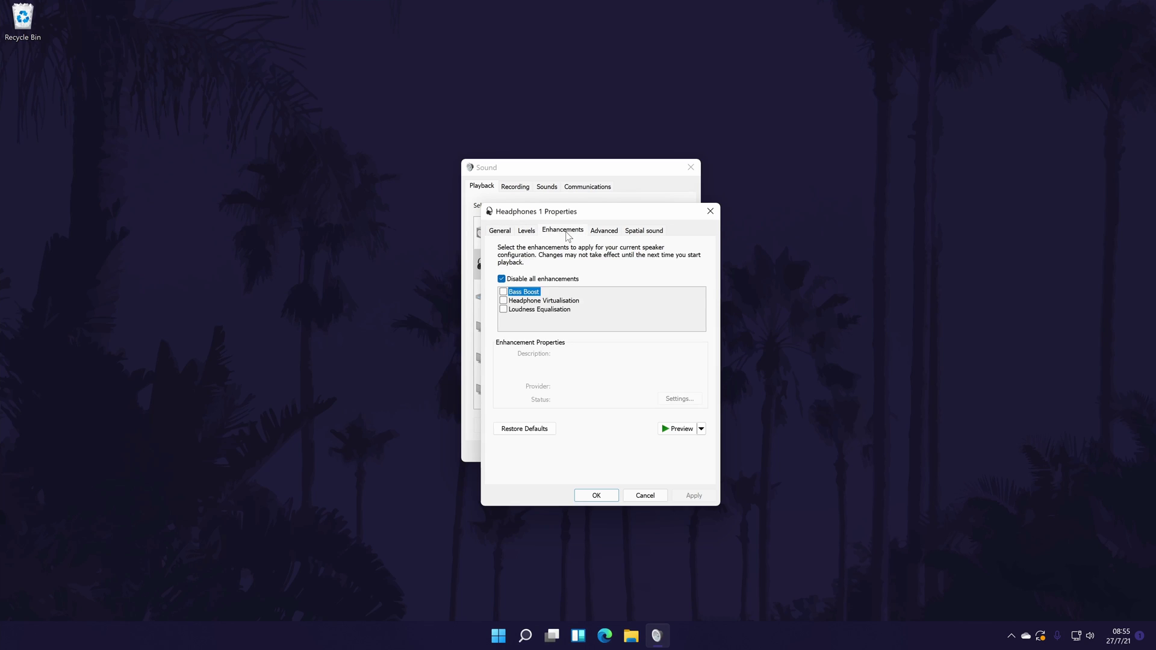
pyautogui.click(502, 279)
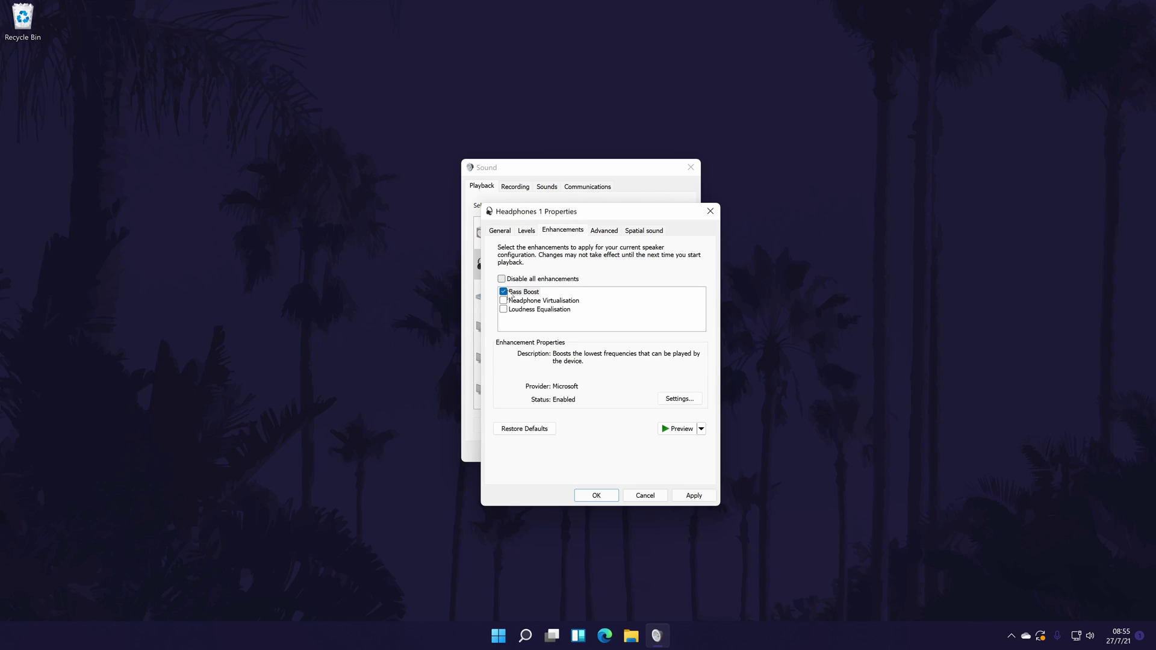
pyautogui.click(518, 300)
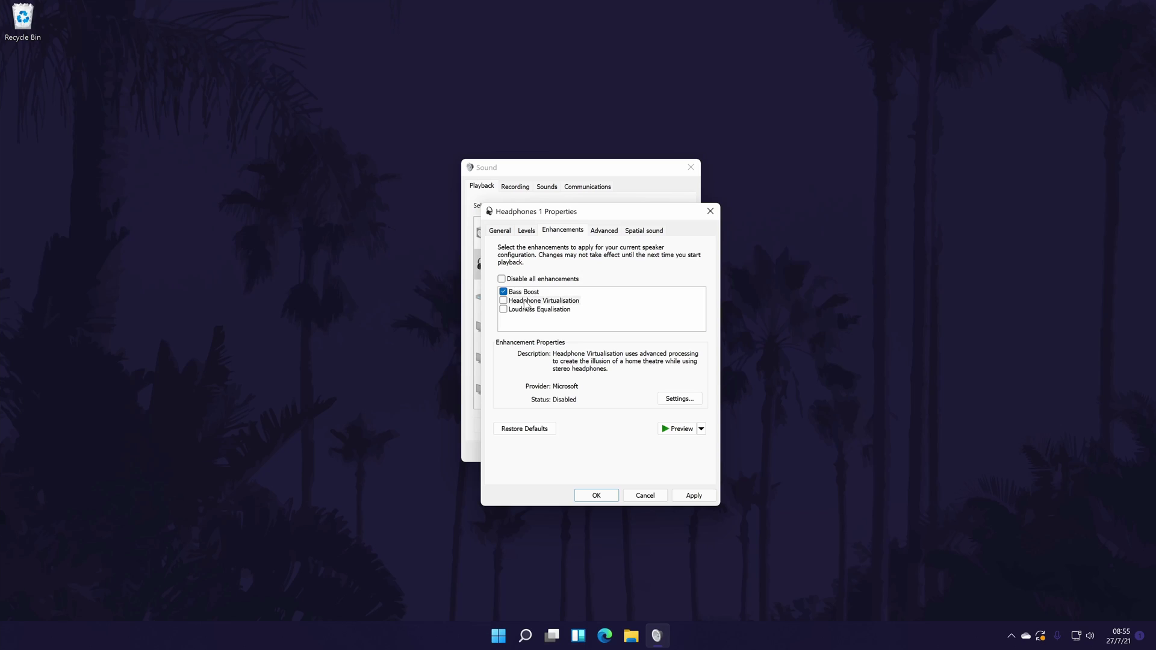
# - Review the Bass Boost settings, keeping the frequency at 80 Hz and picking a boost level
pyautogui.click(522, 291)
pyautogui.click(680, 398)
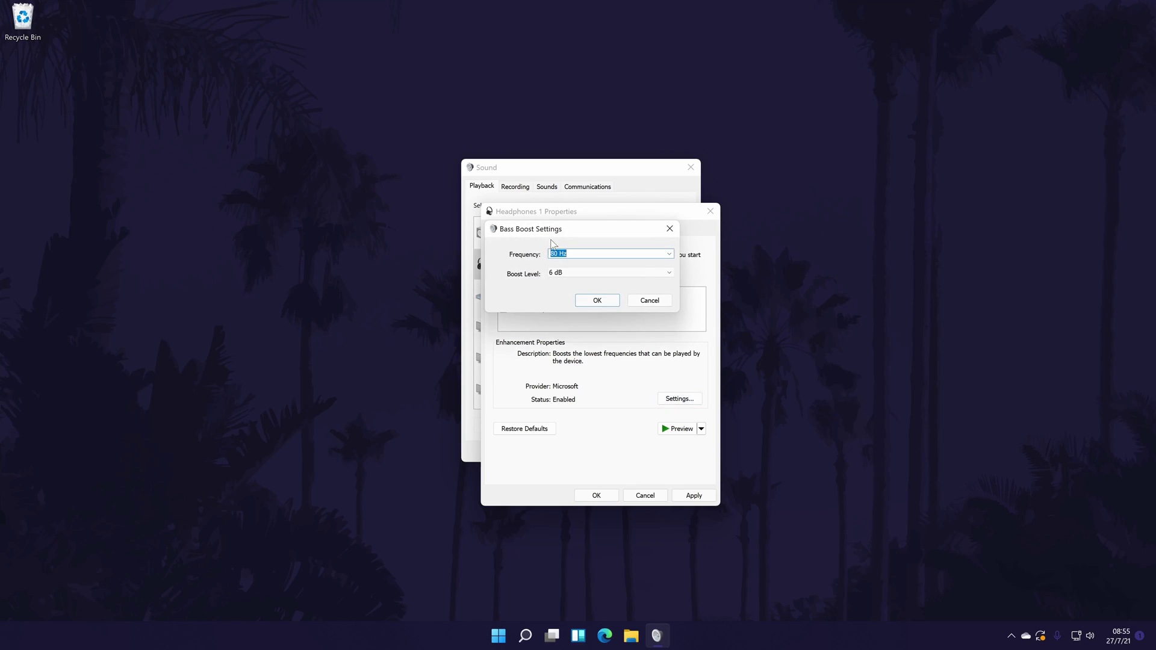
pyautogui.click(602, 254)
pyautogui.click(669, 253)
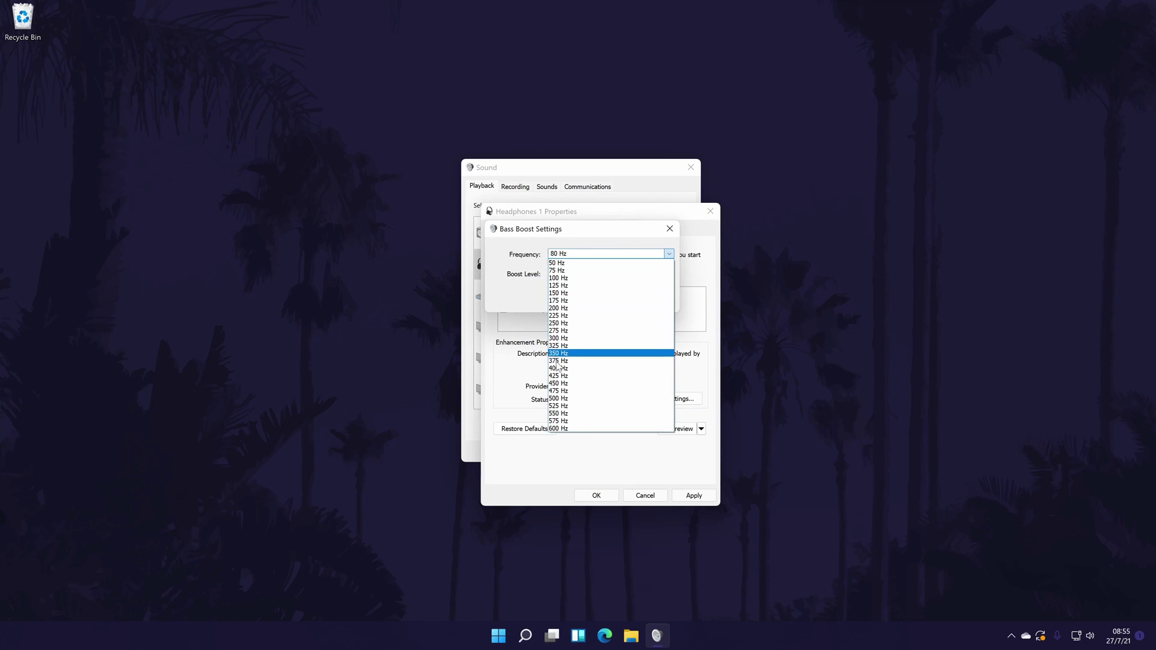
pyautogui.click(489, 245)
pyautogui.click(596, 272)
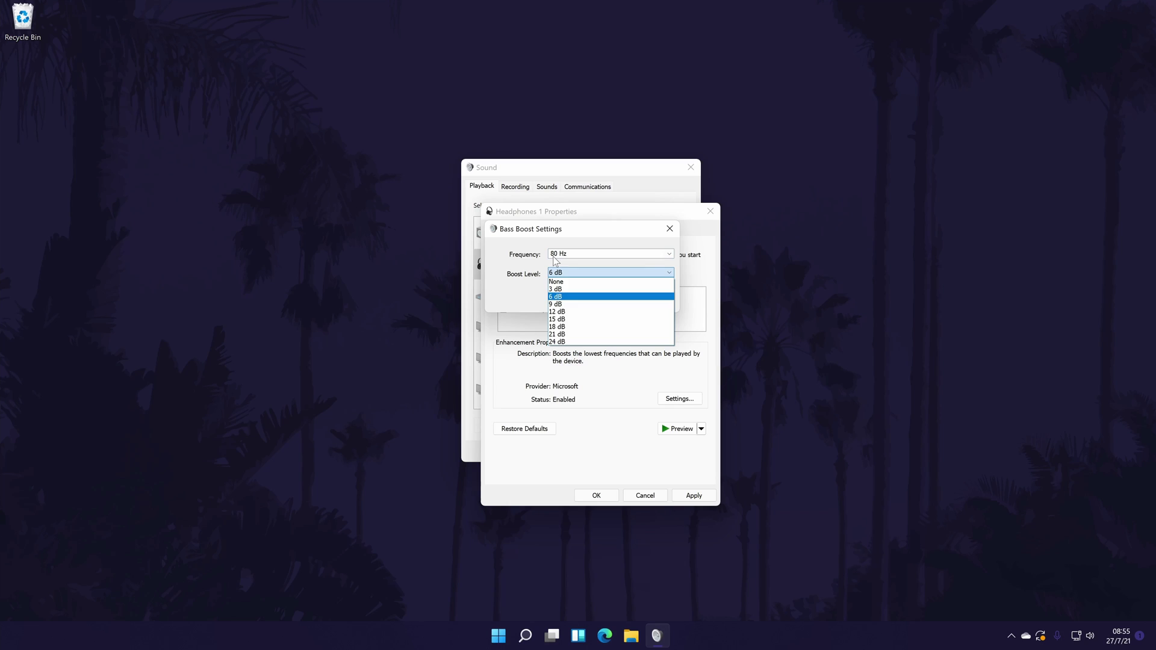
pyautogui.click(596, 341)
pyautogui.click(596, 299)
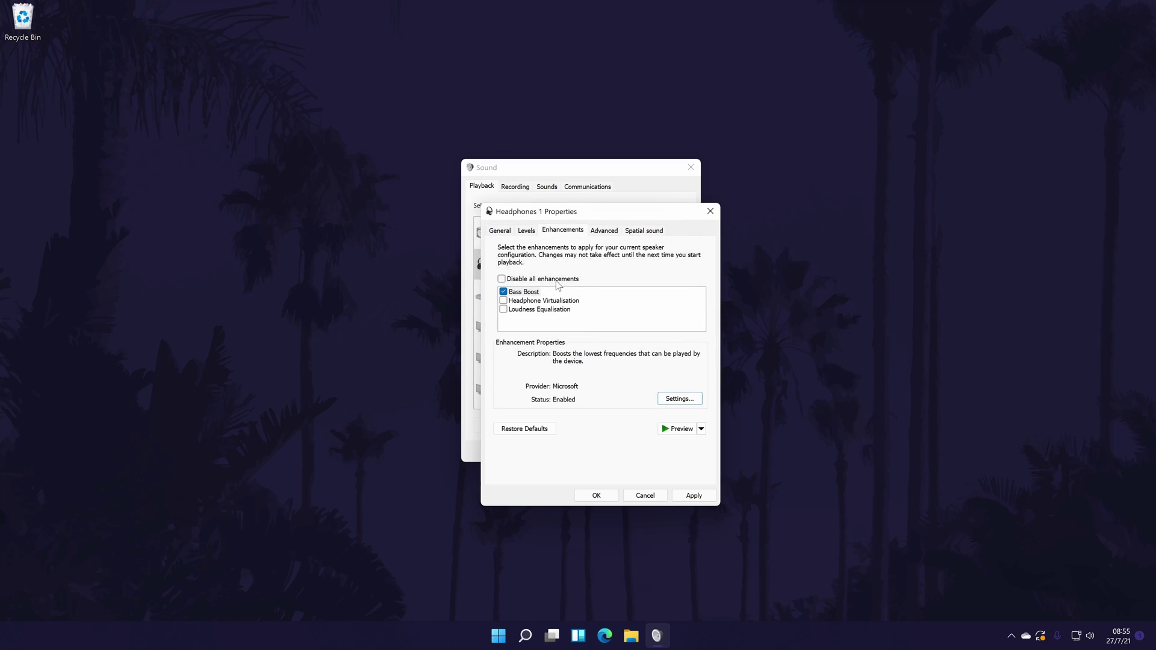
# - Turn Bass Boost off and switch Headphone Virtualisation on
pyautogui.click(515, 301)
pyautogui.click(504, 291)
pyautogui.click(504, 301)
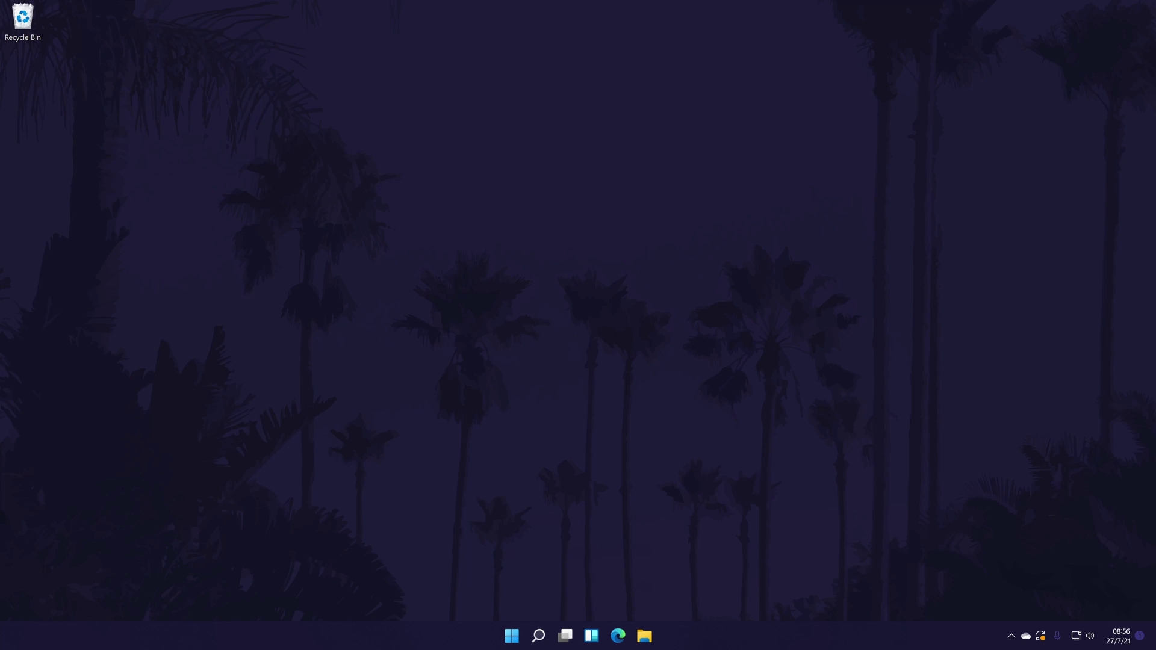
# - Open Device Manager by searching 'device', expand Audio inputs and outputs, and select Headphones 1
pyautogui.click(541, 635)
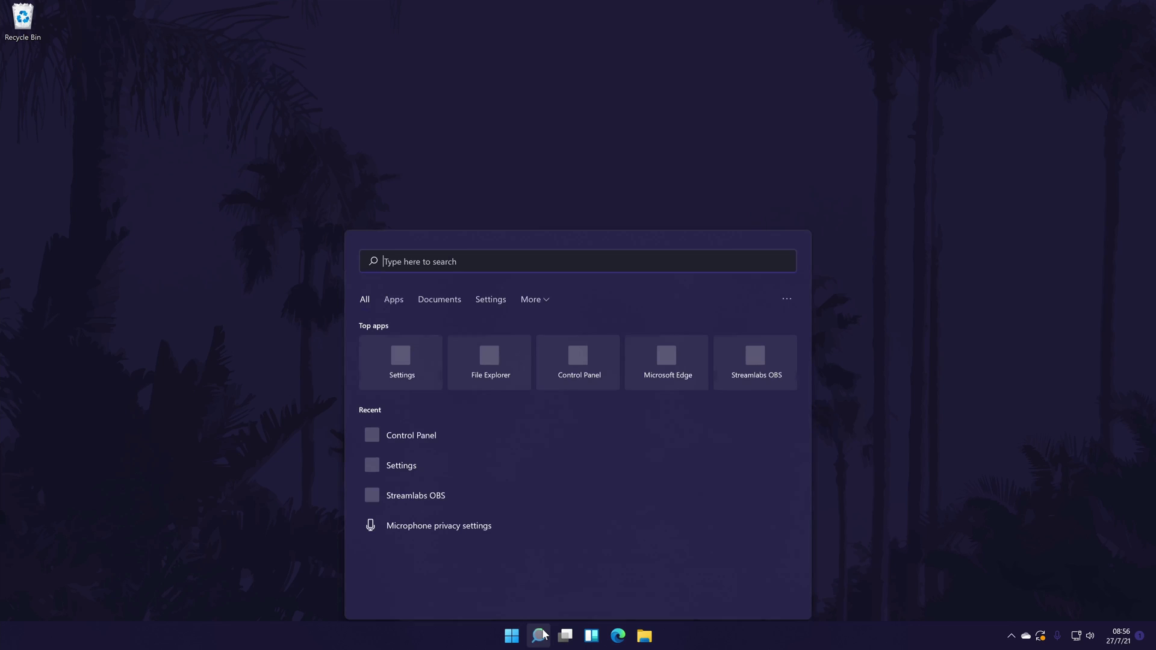
pyautogui.write('device')
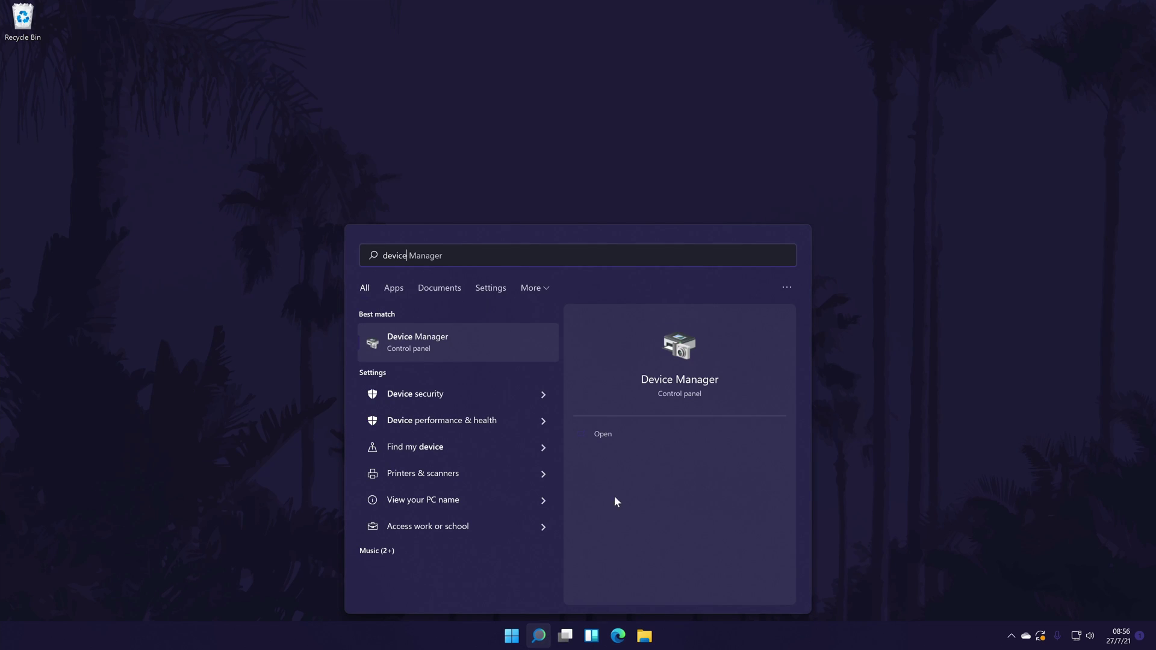
pyautogui.click(433, 345)
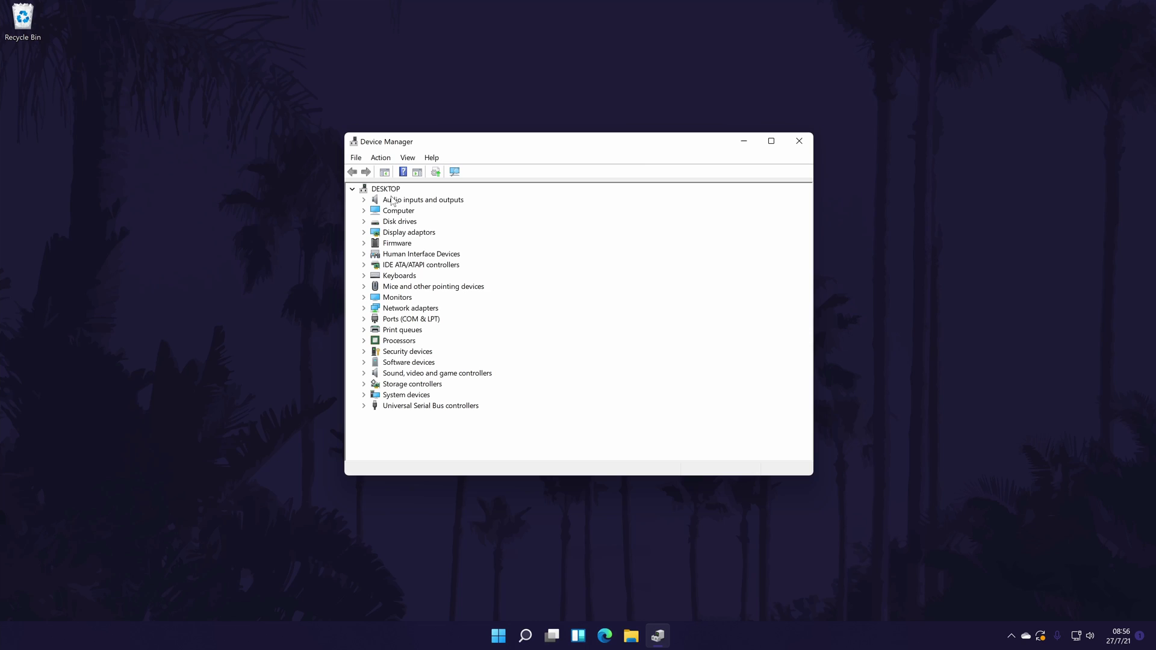
pyautogui.click(440, 201)
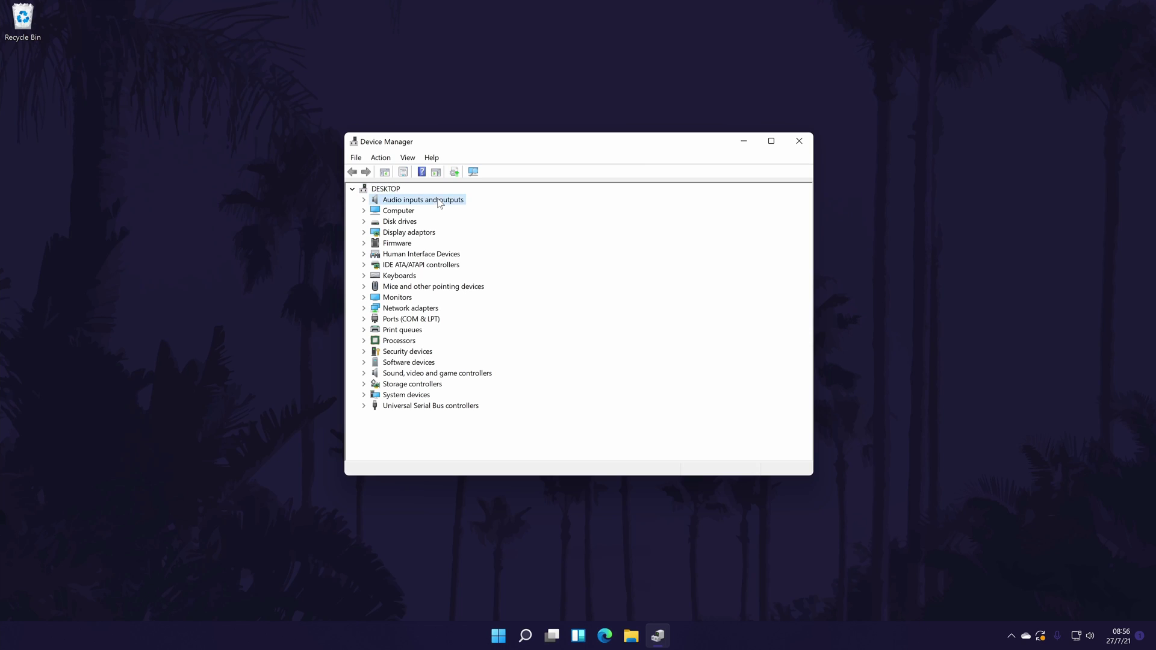
pyautogui.click(364, 199)
pyautogui.click(431, 213)
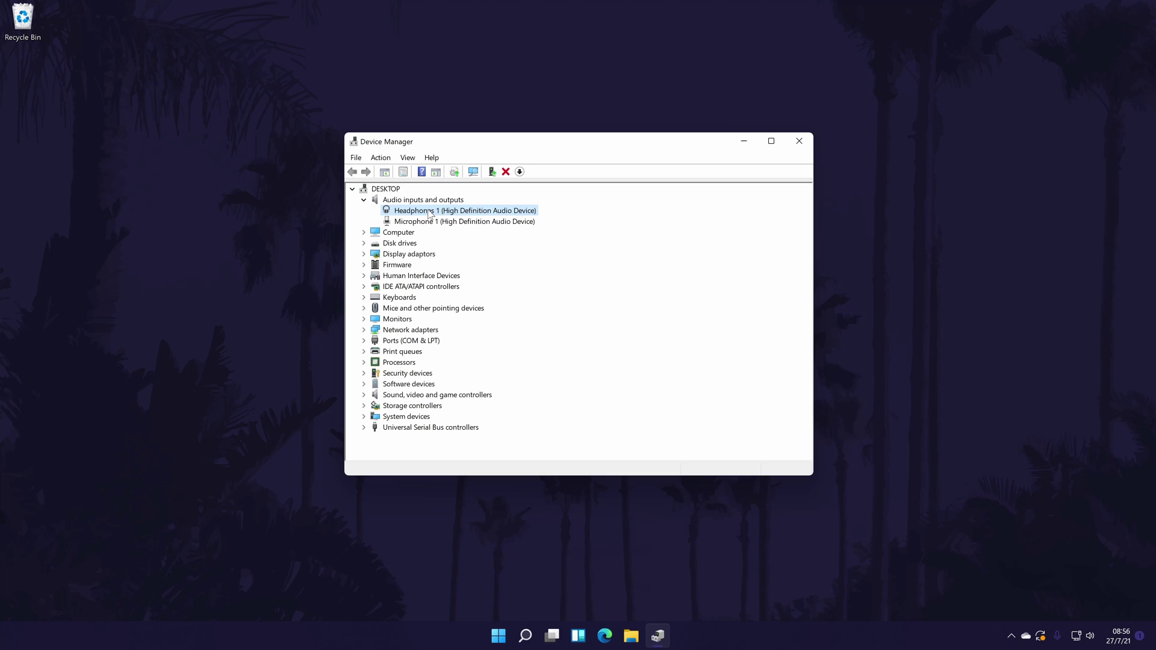
# - Open the Headphones 1 device properties and start Update Driver from the Driver tab
pyautogui.doubleClick(430, 213)
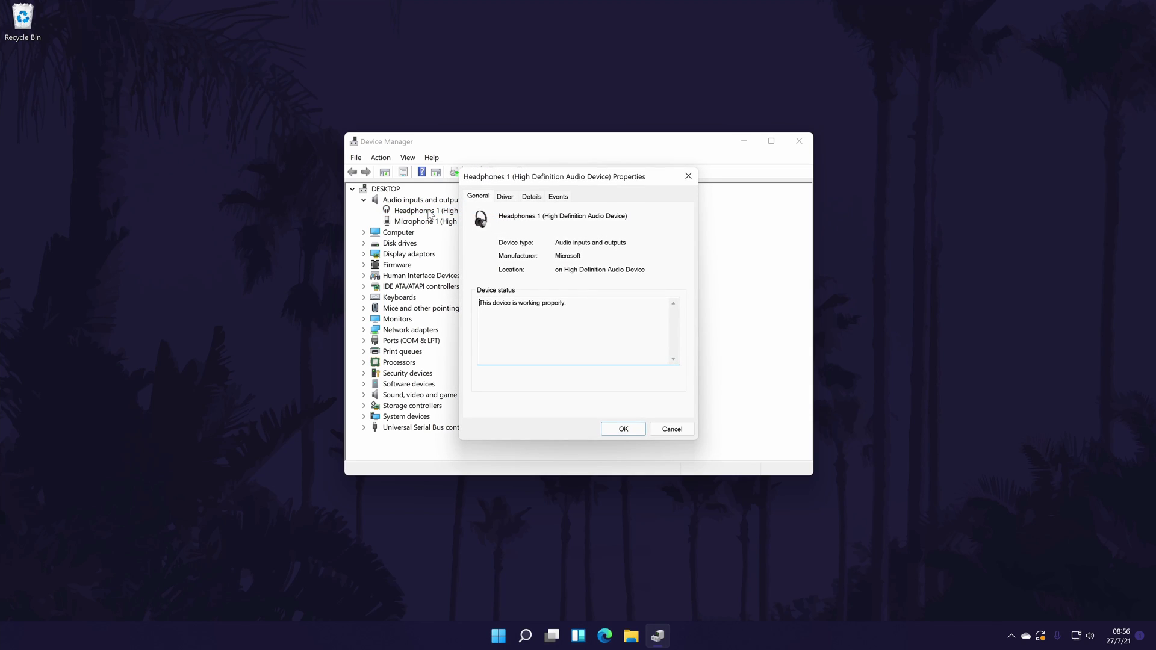
pyautogui.click(505, 197)
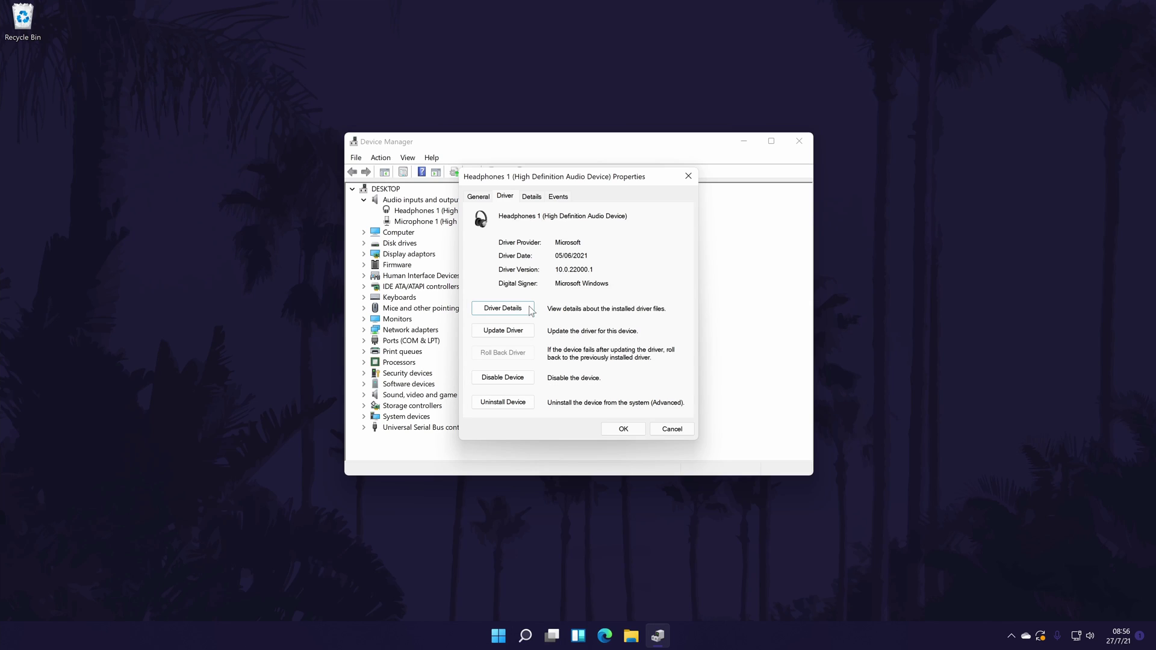
pyautogui.click(498, 332)
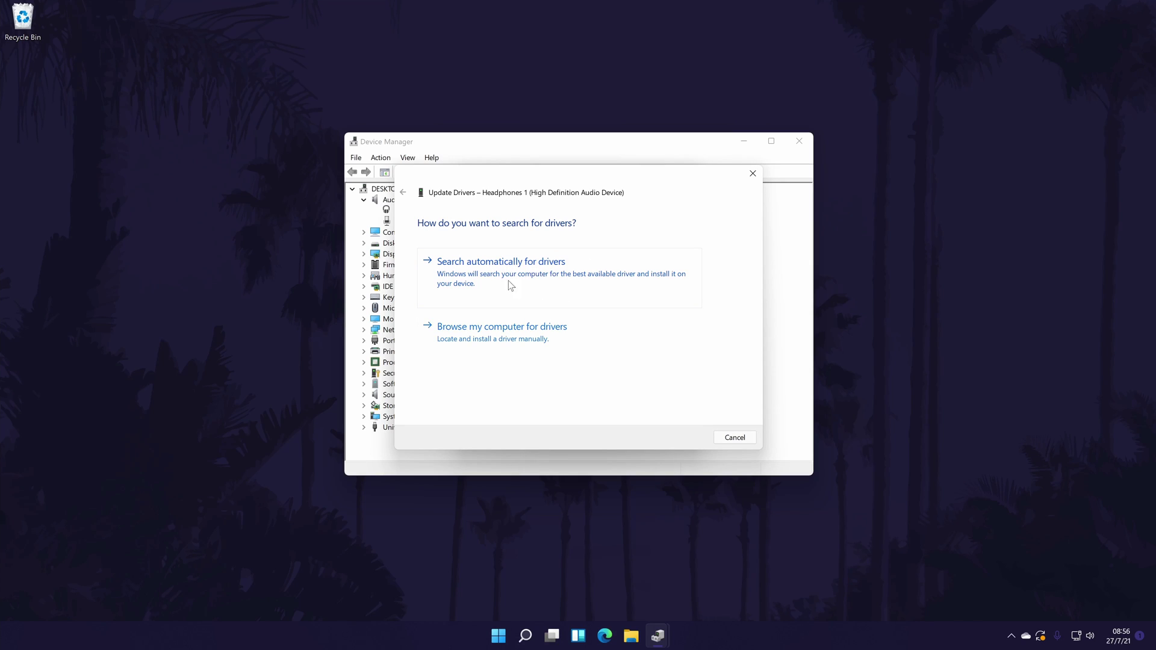
# - Let Windows search automatically for a better Headphones 1 driver
pyautogui.click(526, 266)
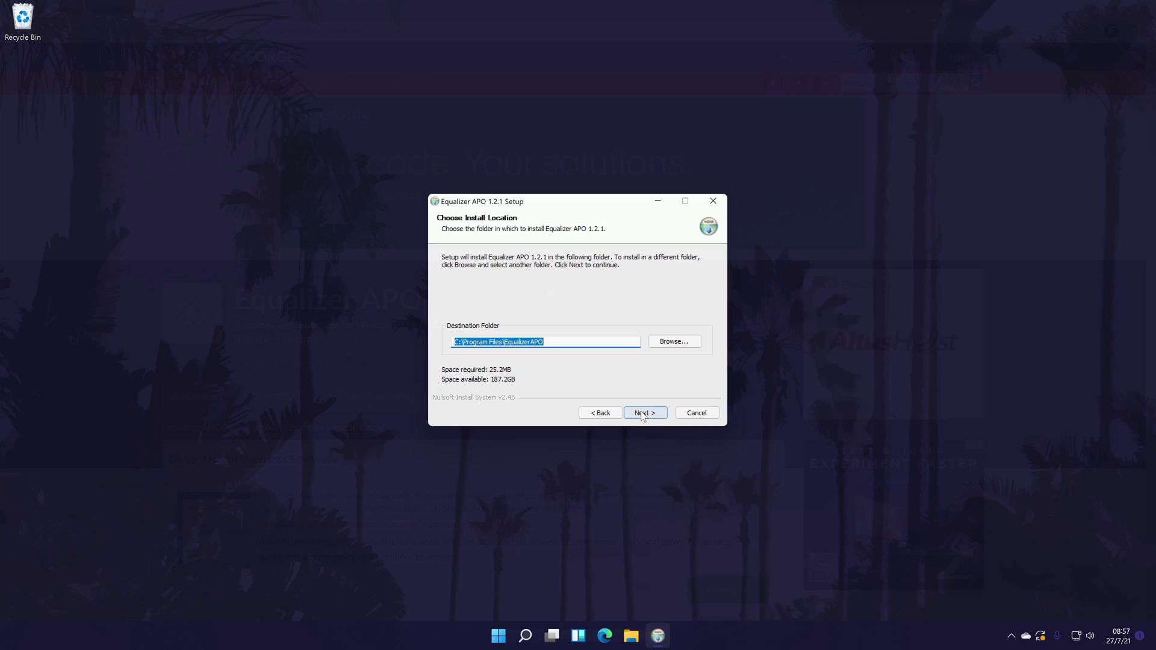
# - Install Equalizer APO to the default folder without shortcuts and enable it for Headphones 1
pyautogui.click(643, 413)
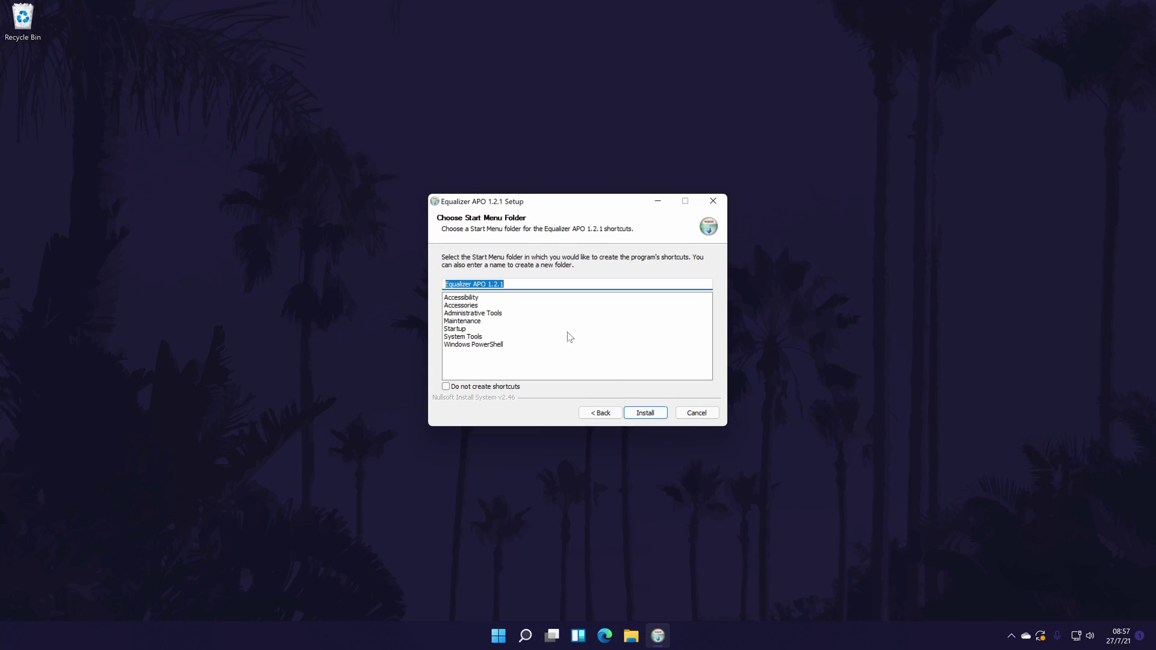
pyautogui.click(480, 385)
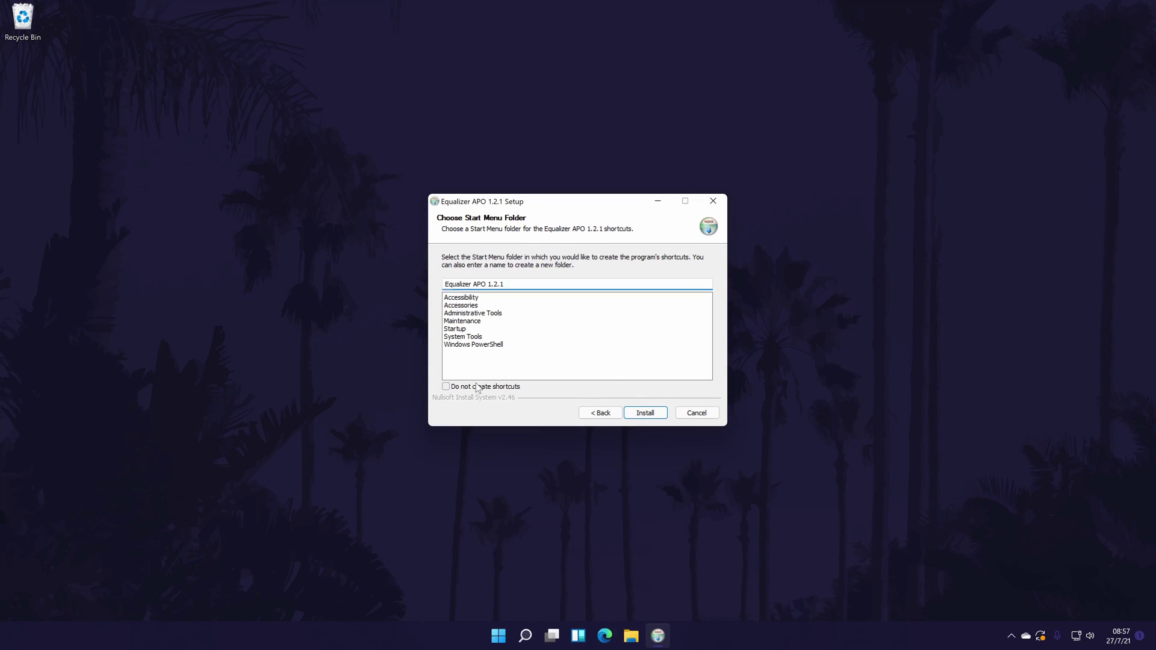
pyautogui.click(649, 415)
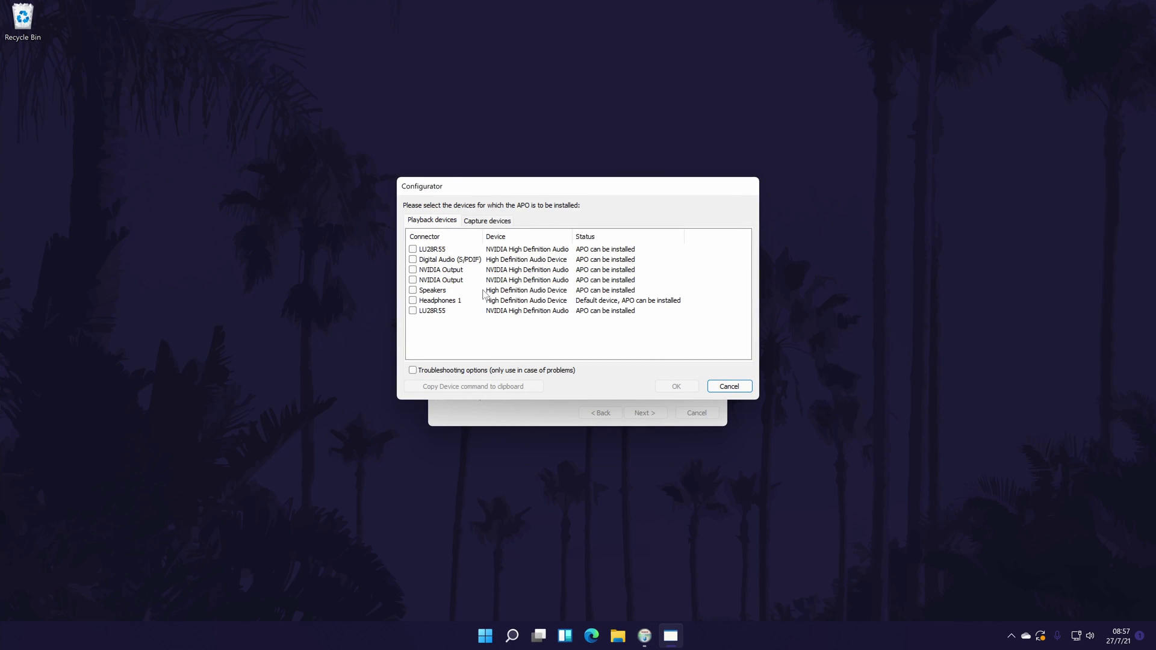
pyautogui.click(413, 301)
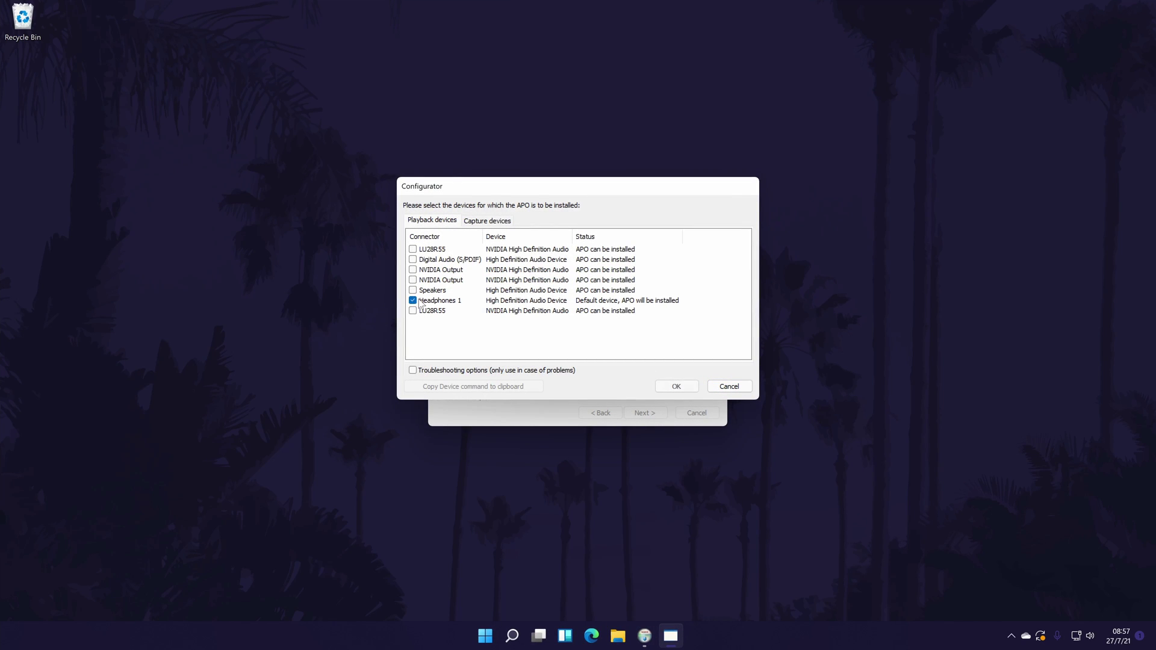
pyautogui.click(677, 387)
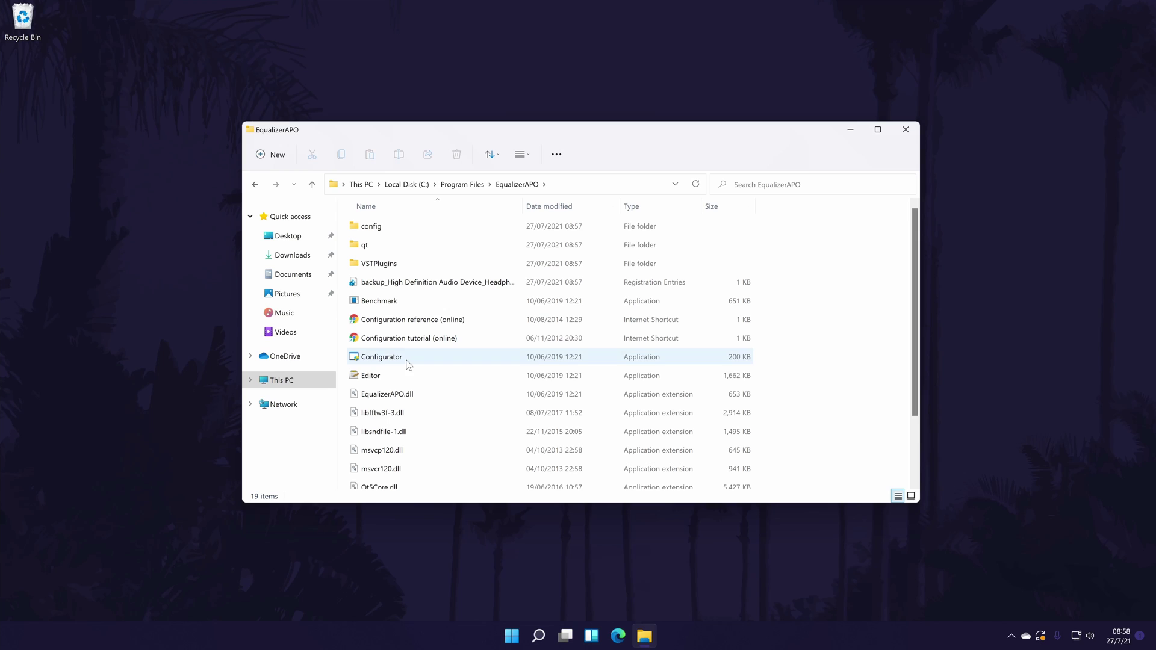
# - Launch the Equalizer APO Configuration Editor and toggle the graphic EQ filter off and back on
pyautogui.doubleClick(405, 373)
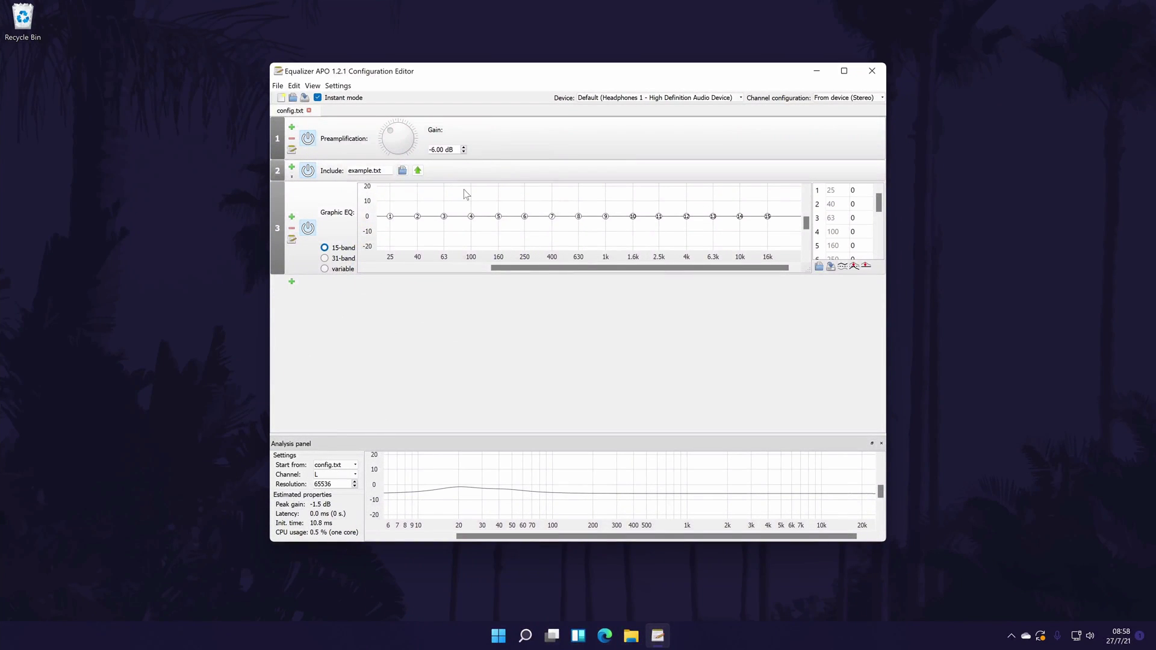
pyautogui.click(308, 227)
pyautogui.click(308, 229)
# - Set 40 Hz to 7.7 dB and 100 Hz to about +9 dB, lift the highs, and cut mids to about -6 dB
pyautogui.moveTo(418, 216); pyautogui.dragTo(471, 203)
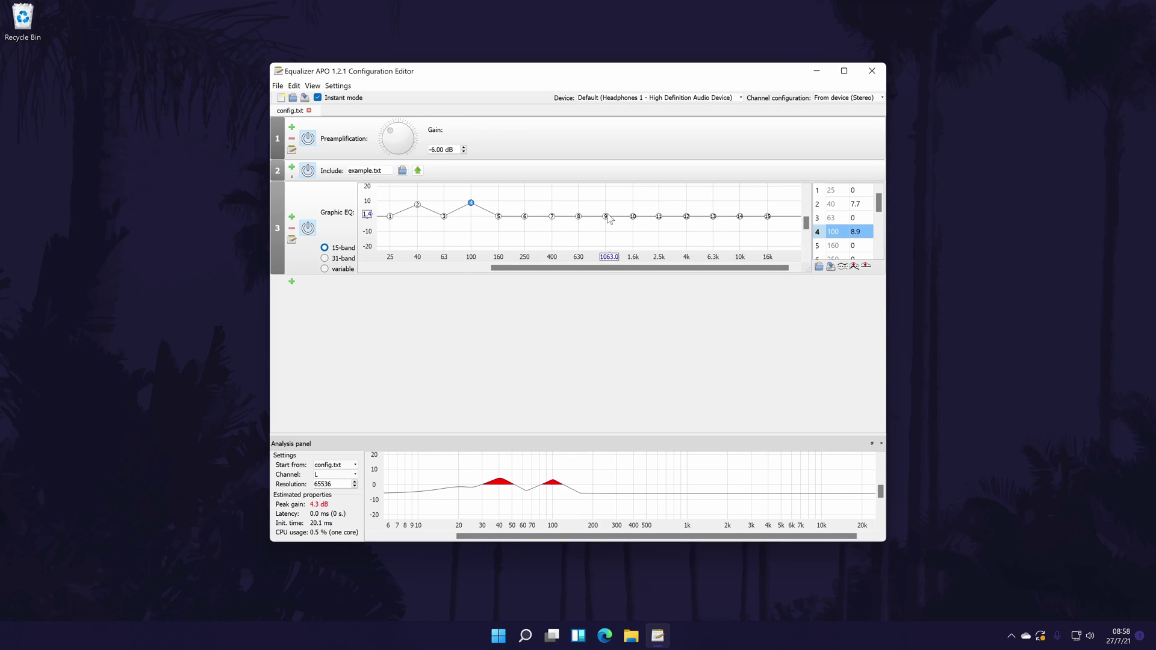
pyautogui.moveTo(606, 216); pyautogui.dragTo(606, 201)
pyautogui.moveTo(687, 216); pyautogui.dragTo(713, 224)
pyautogui.moveTo(551, 216); pyautogui.dragTo(524, 226)
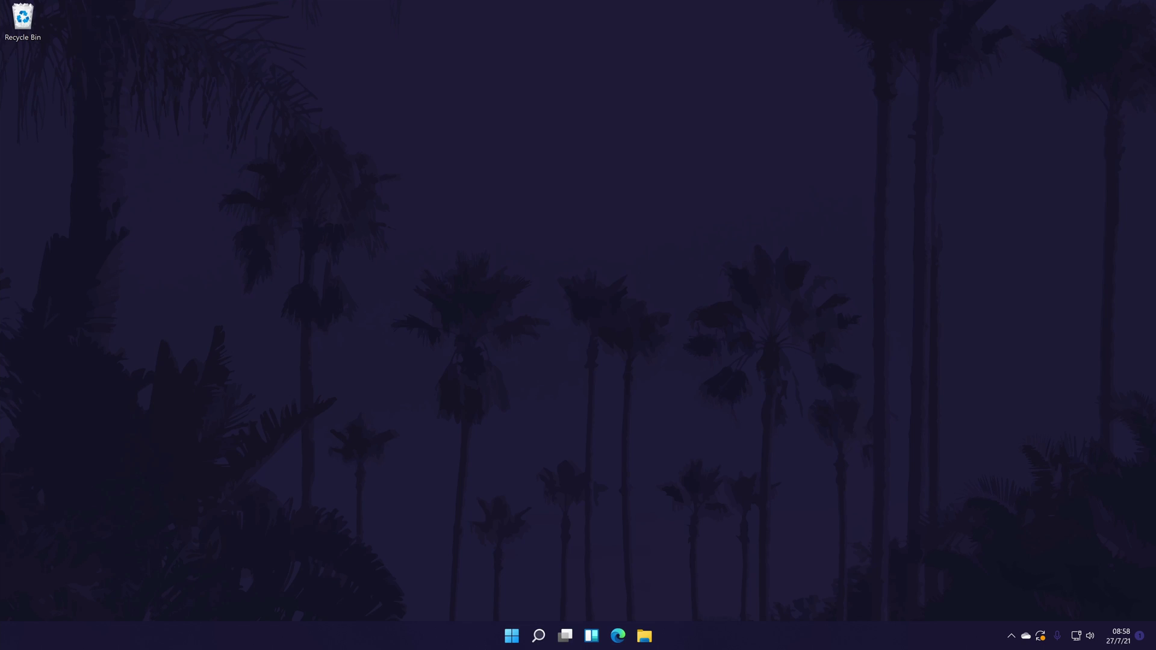
# - Find Settings by searching 'settings', review pending updates and restart on Windows Update, then close it
pyautogui.click(545, 632)
pyautogui.write('settings')
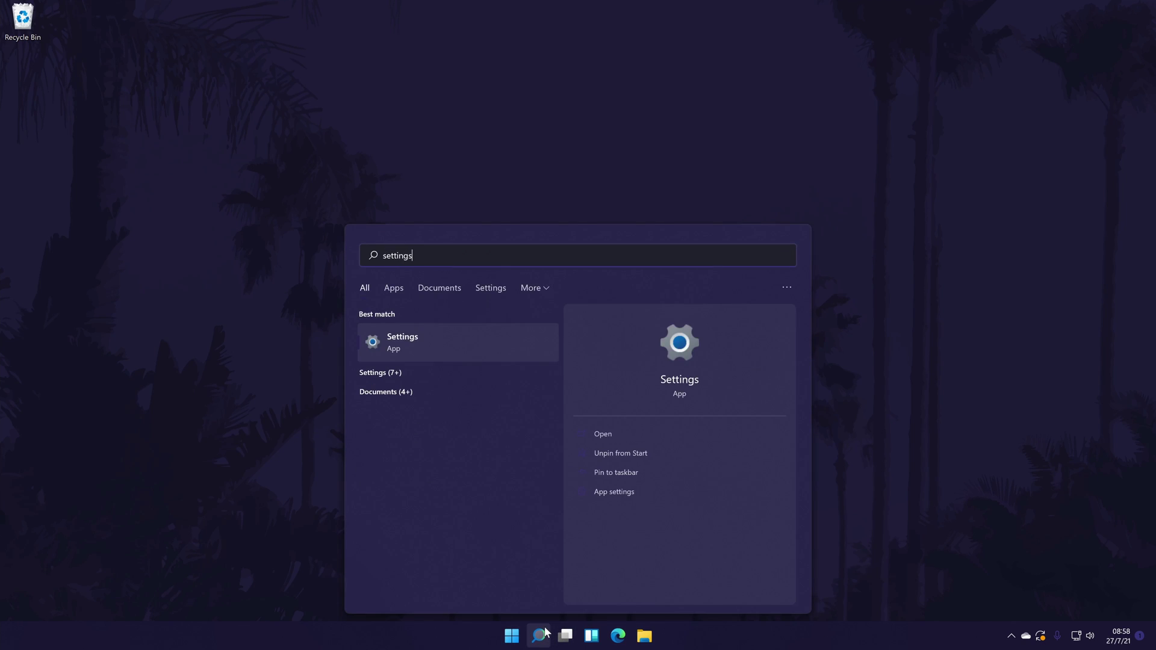
pyautogui.click(416, 339)
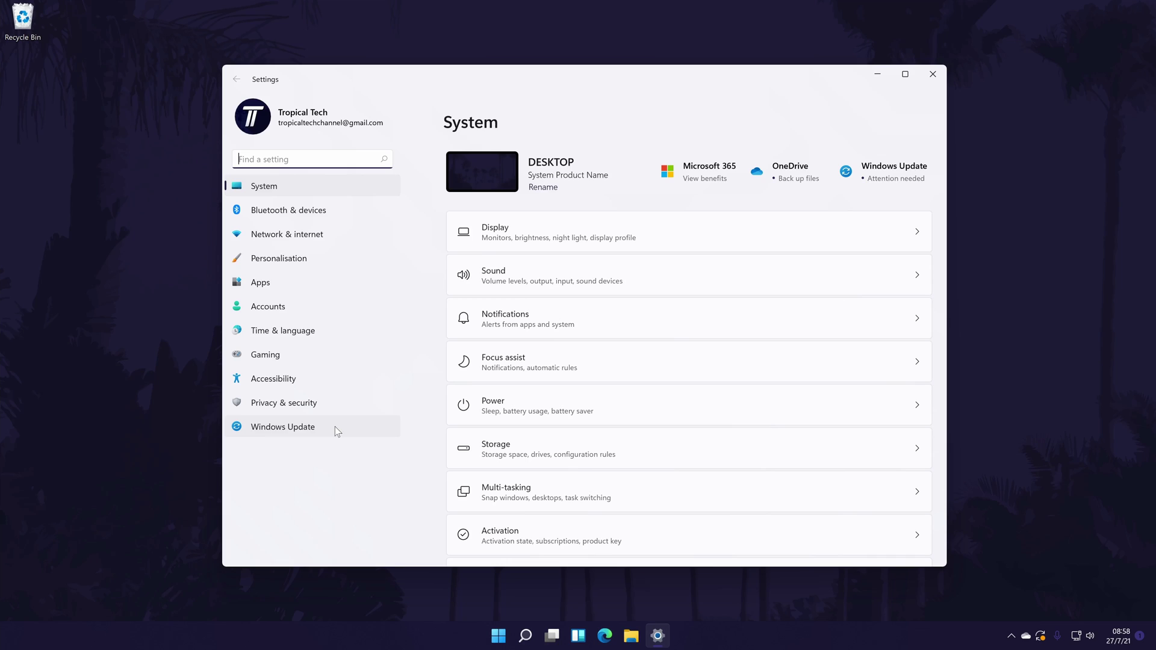
pyautogui.click(334, 426)
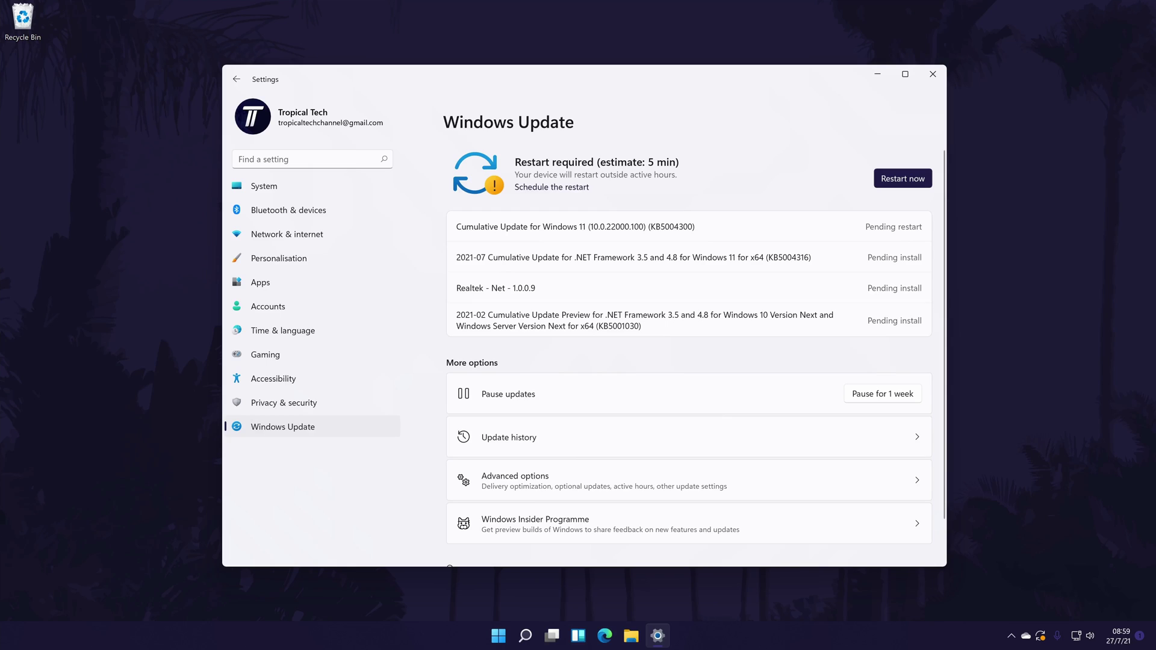
pyautogui.hotkey('alt', 'F4')
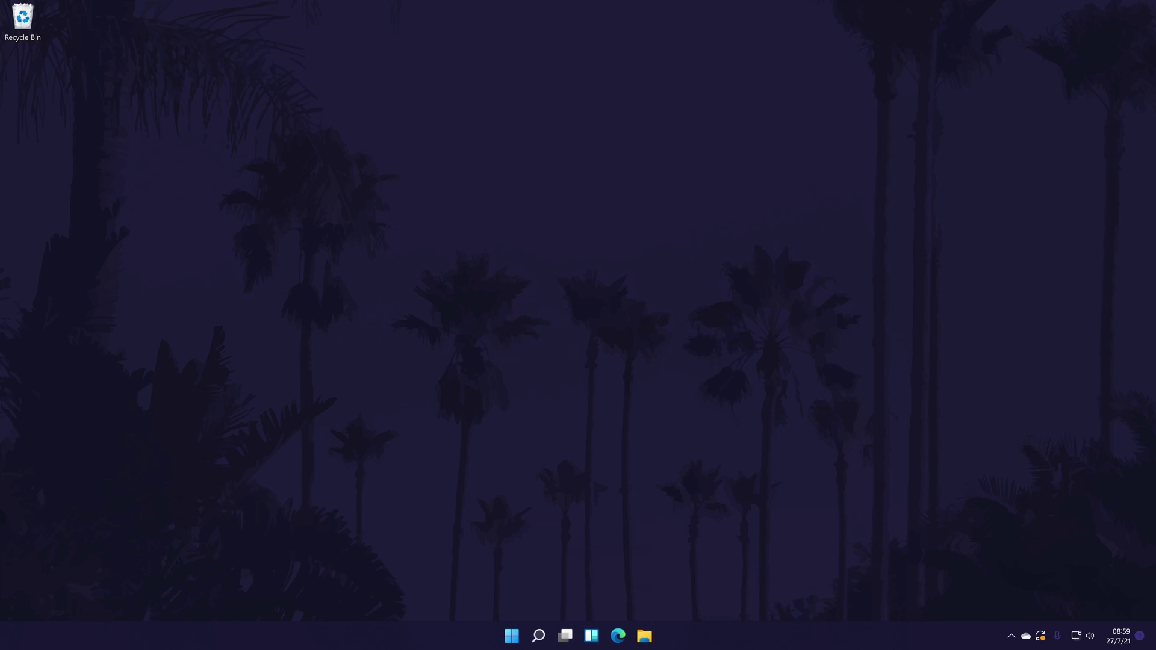